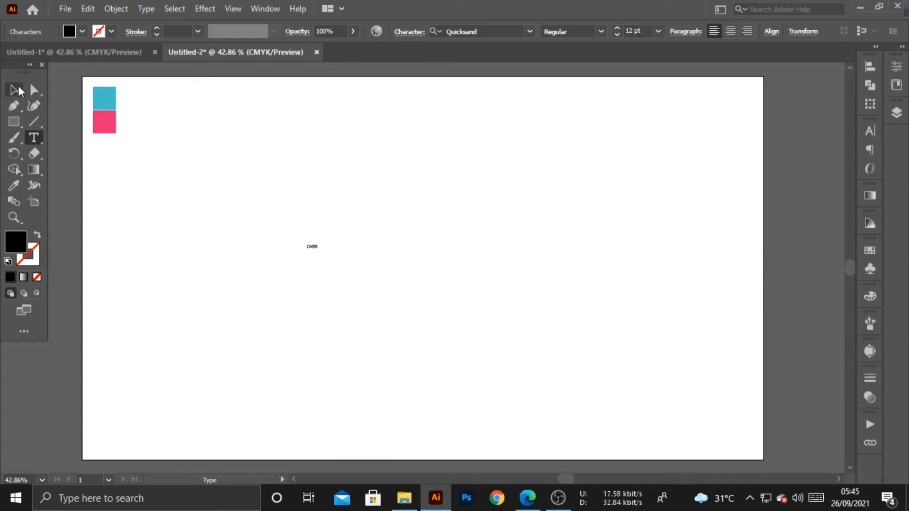
# - Scale the OVER text up to about 638 pt and position it around the middle of the artboard
pyautogui.moveTo(317, 251); pyautogui.dragTo(711, 277)
pyautogui.moveTo(584, 286); pyautogui.dragTo(624, 283)
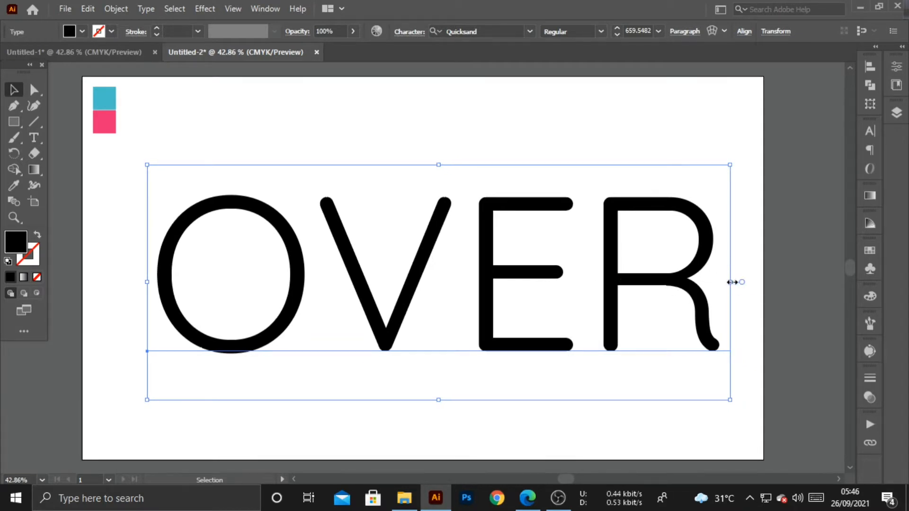
pyautogui.moveTo(732, 283); pyautogui.dragTo(720, 284)
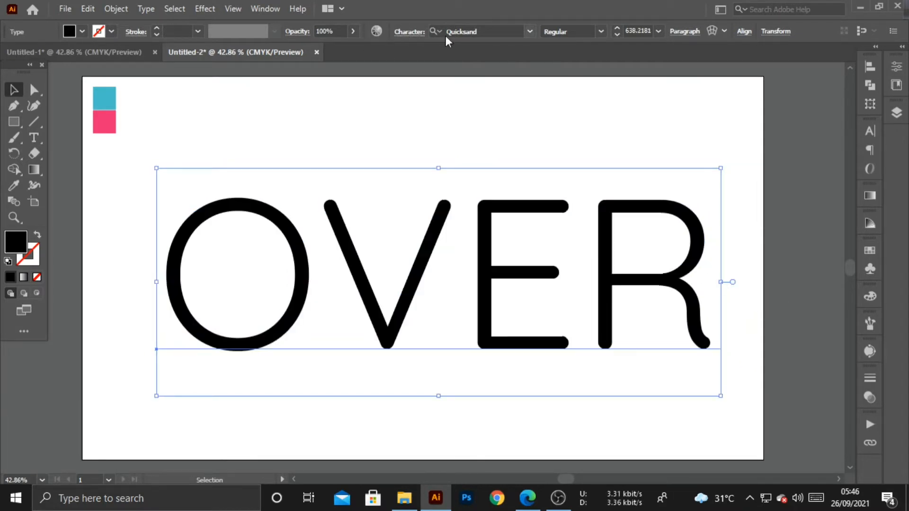
# - Change the OVER text's font style to Quicksand Light
pyautogui.click(490, 32)
pyautogui.click(490, 32)
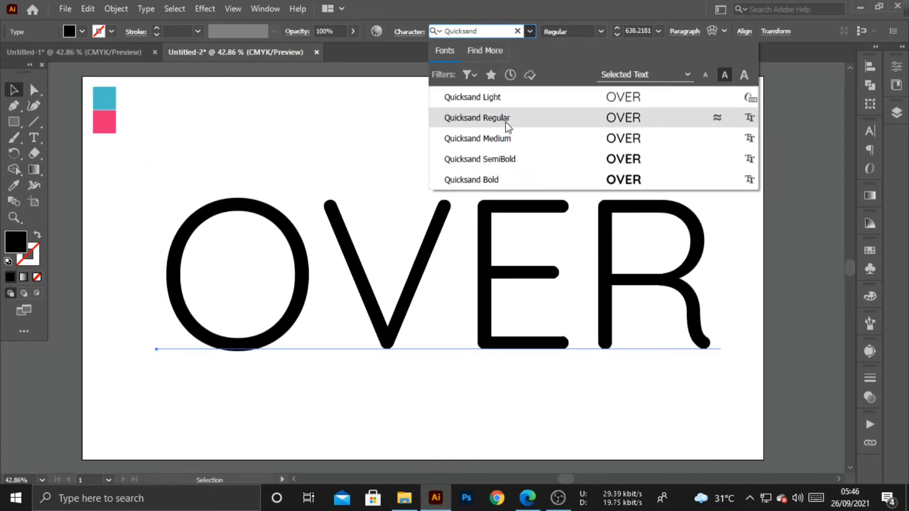
pyautogui.click(511, 105)
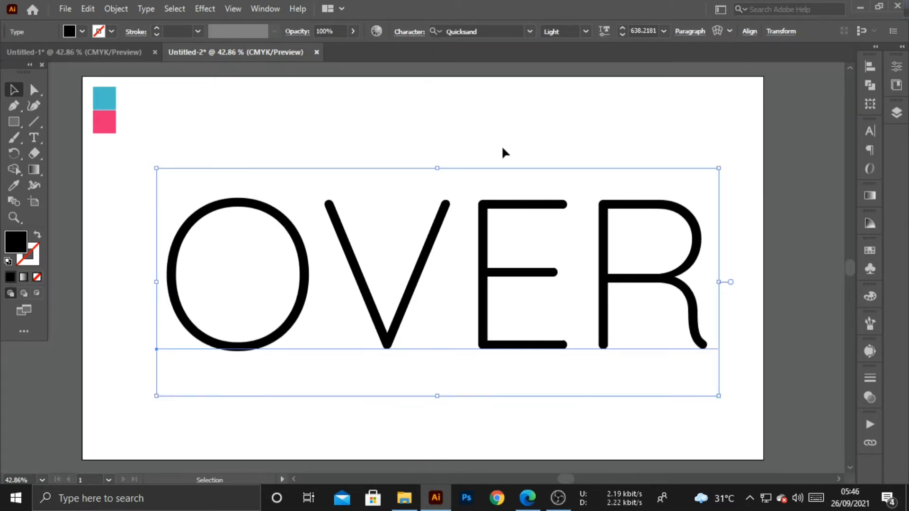
# - Convert the OVER text to outlines
pyautogui.click(495, 176)
pyautogui.click(496, 202)
pyautogui.rightClick(496, 203)
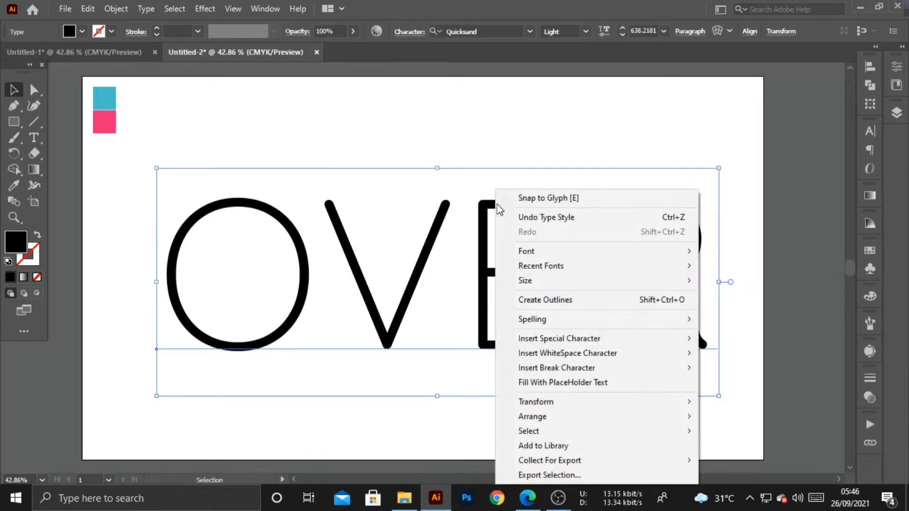
pyautogui.click(533, 301)
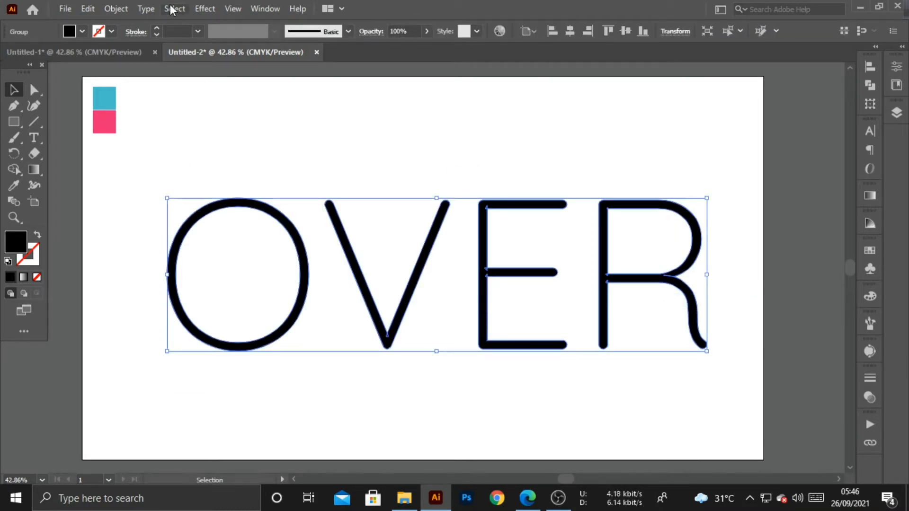
# - Apply Offset Path to the outlined letters with an 18 px offset and miter joins
pyautogui.click(116, 9)
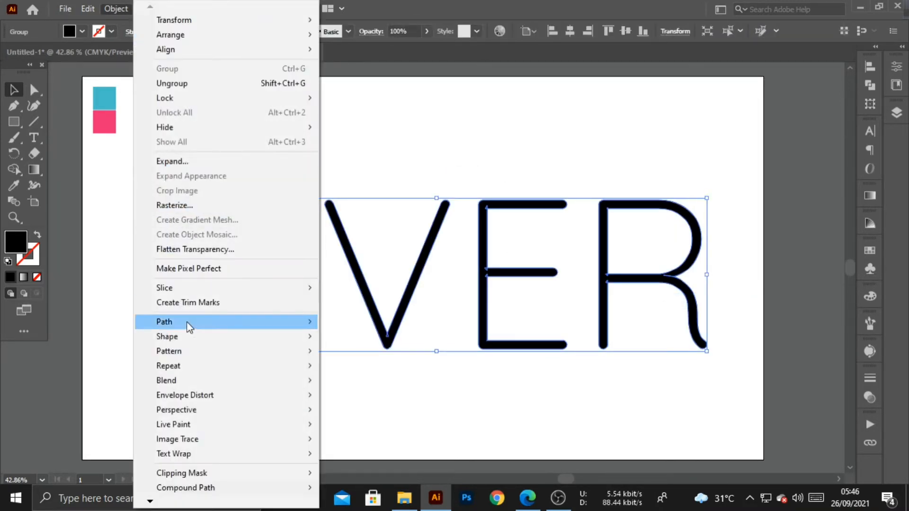
pyautogui.moveTo(189, 324)
pyautogui.click(372, 373)
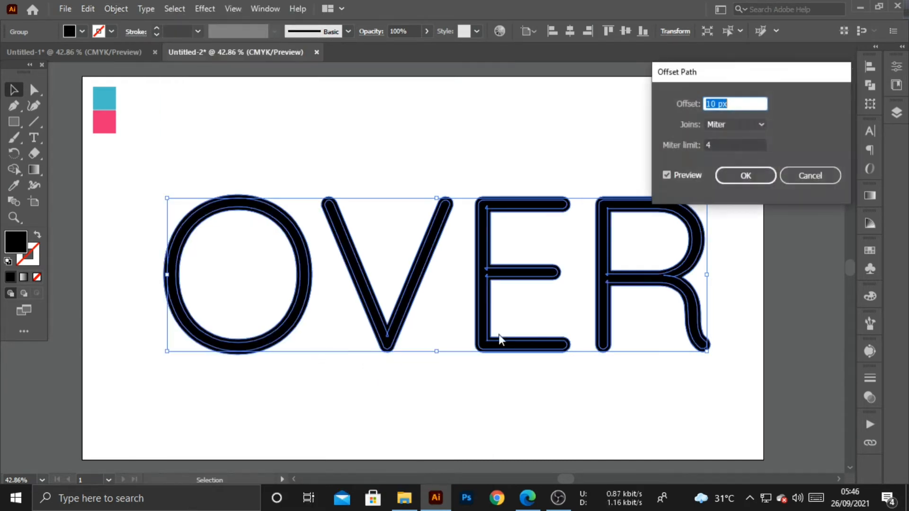
pyautogui.press('Up')
pyautogui.press('Up')
pyautogui.press('Up')
pyautogui.press('Up')
pyautogui.press('Up')
pyautogui.press('Up')
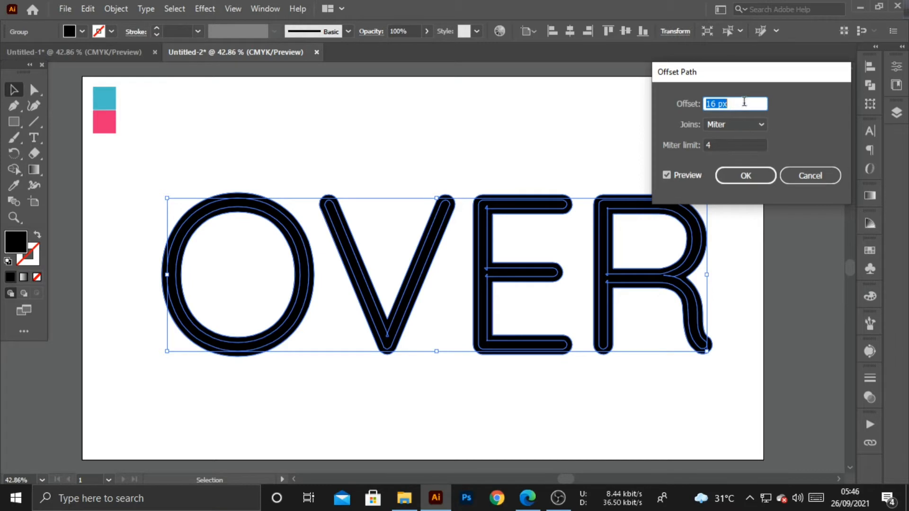
pyautogui.press('Up')
pyautogui.press('Up')
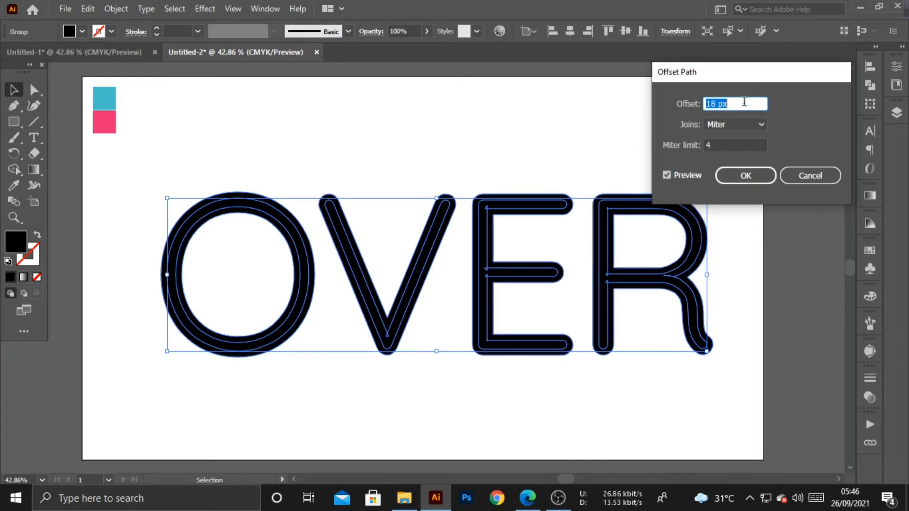
pyautogui.click(746, 178)
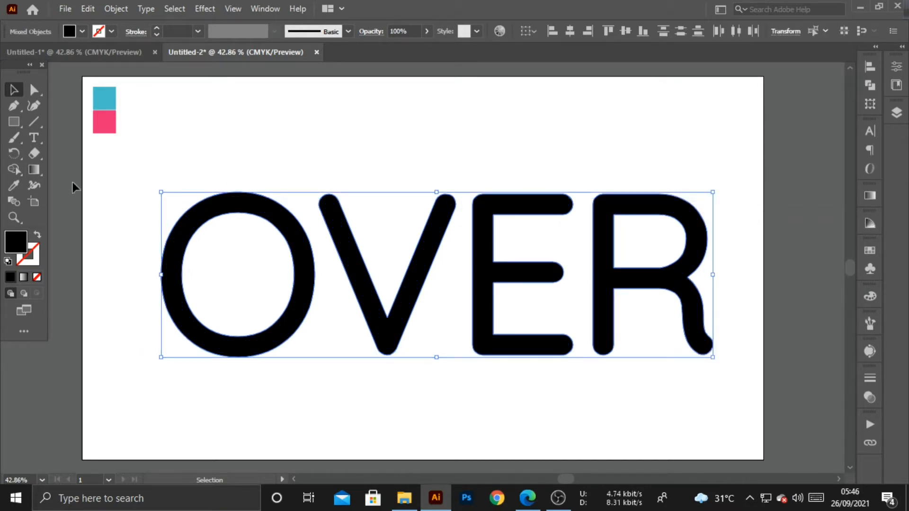
# - Fill the offset letter shapes with the blue swatch square's colour using the Eyedropper
pyautogui.click(14, 186)
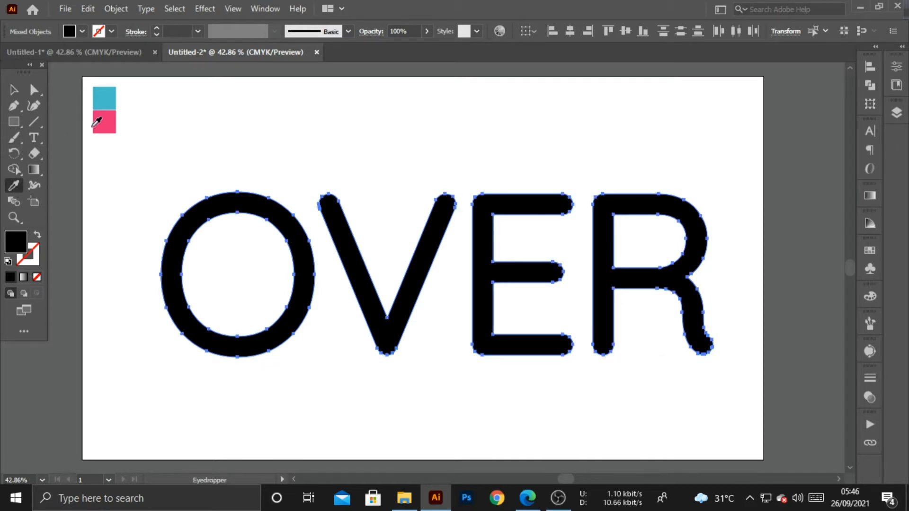
pyautogui.click(110, 98)
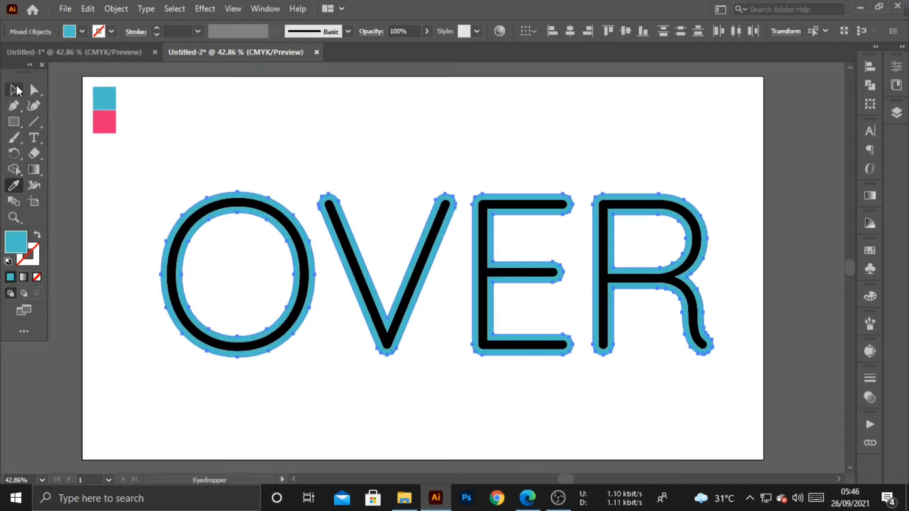
pyautogui.click(14, 89)
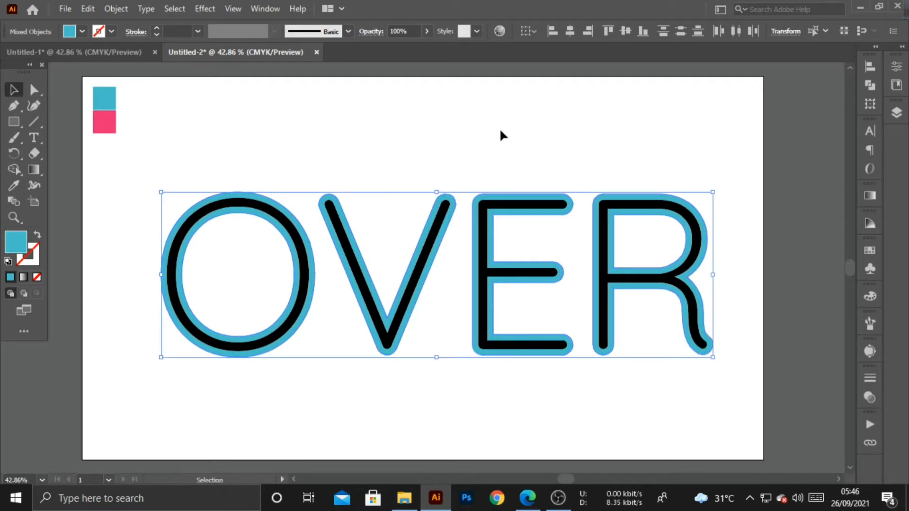
# - Try to unite the blue offset letter shapes with Pathfinder
pyautogui.click(869, 65)
pyautogui.click(753, 60)
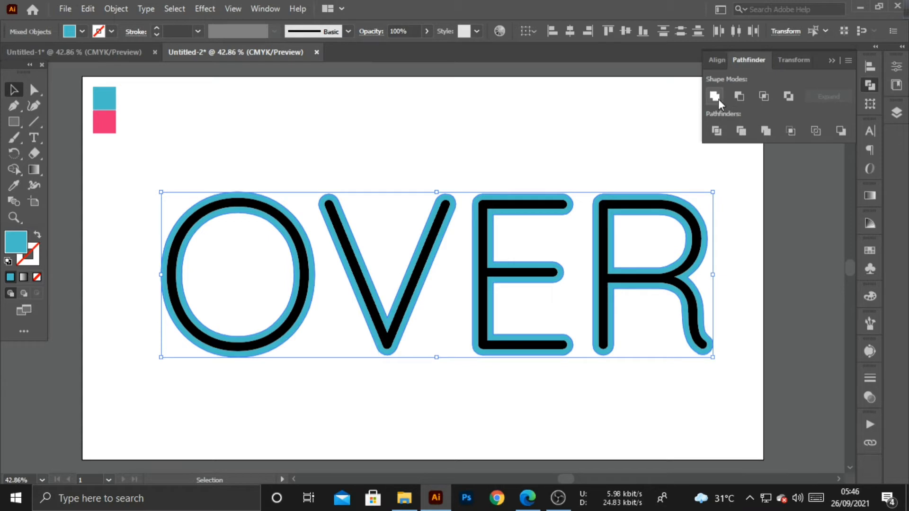
pyautogui.click(715, 97)
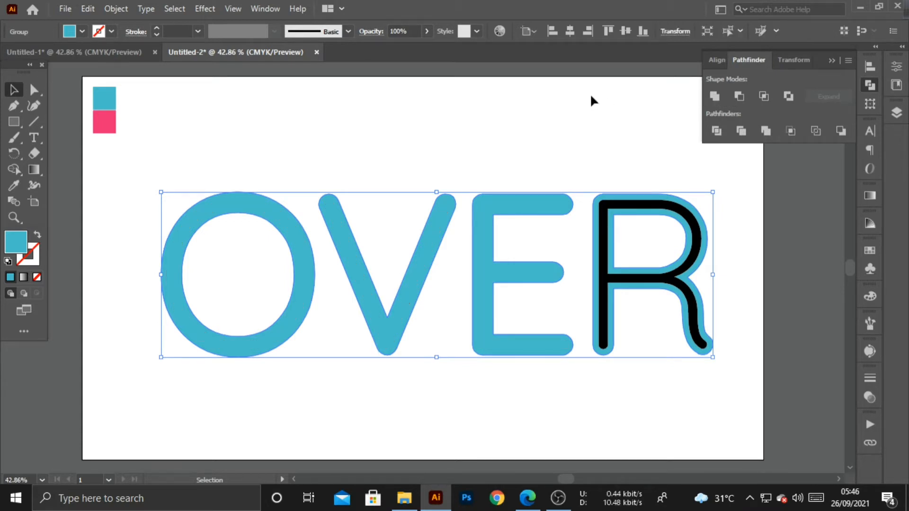
# - Combine the blue offset letter shapes into one compound path
pyautogui.press('a')
pyautogui.hotkey('ctrl', '8')
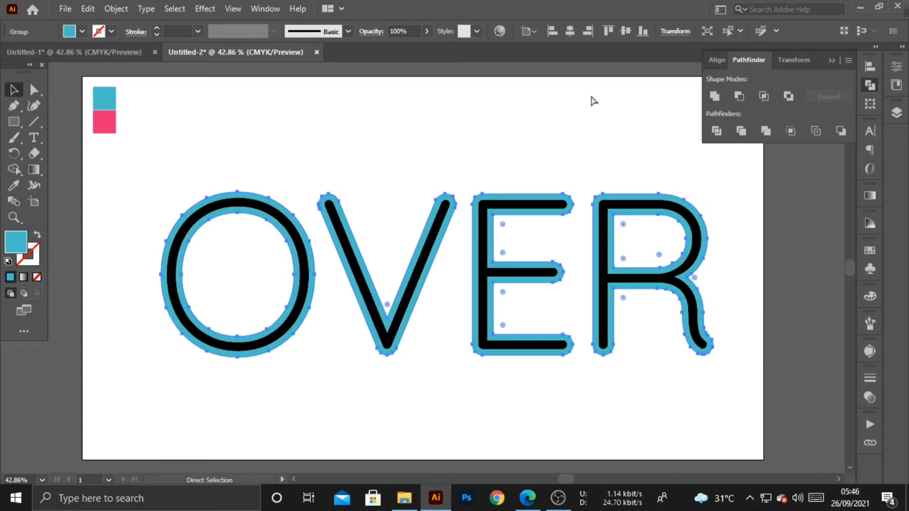
pyautogui.press('v')
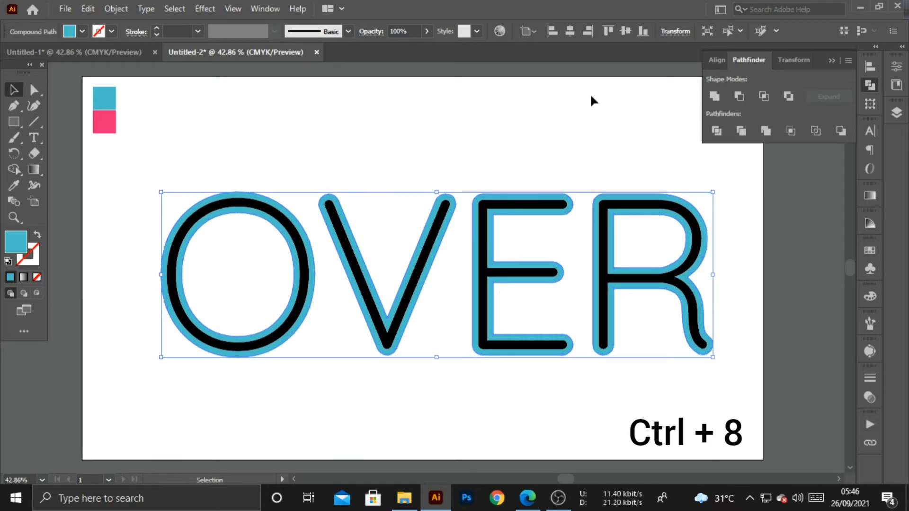
# - Ungroup the OVER artwork so the black letters are separate from the blue outline
pyautogui.click(464, 146)
pyautogui.click(437, 219)
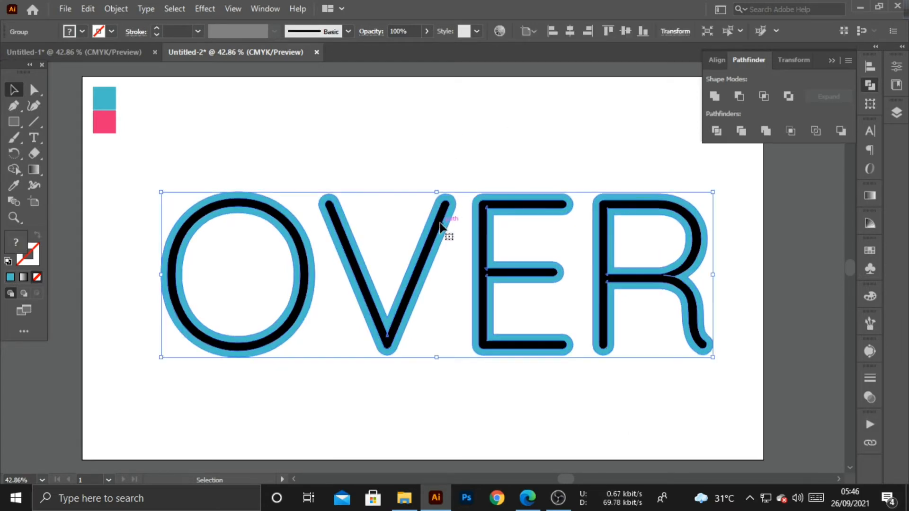
pyautogui.rightClick(440, 223)
pyautogui.click(482, 338)
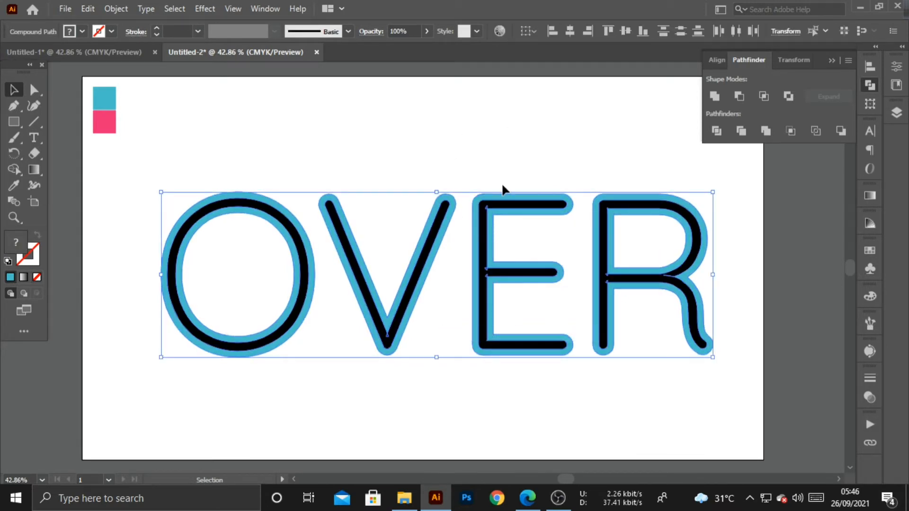
pyautogui.click(492, 183)
# - Offset the blue outline's compound path by 18 px with miter joins
pyautogui.moveTo(307, 210); pyautogui.dragTo(293, 198)
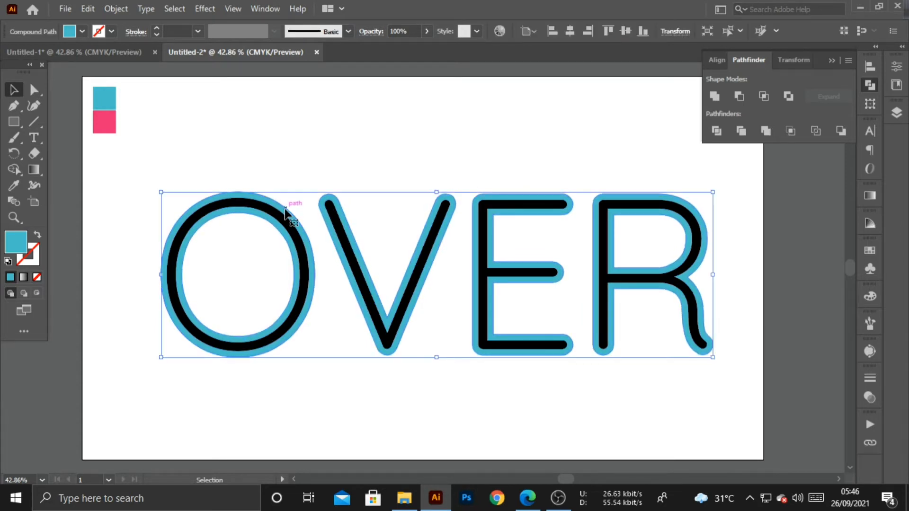
pyautogui.click(115, 9)
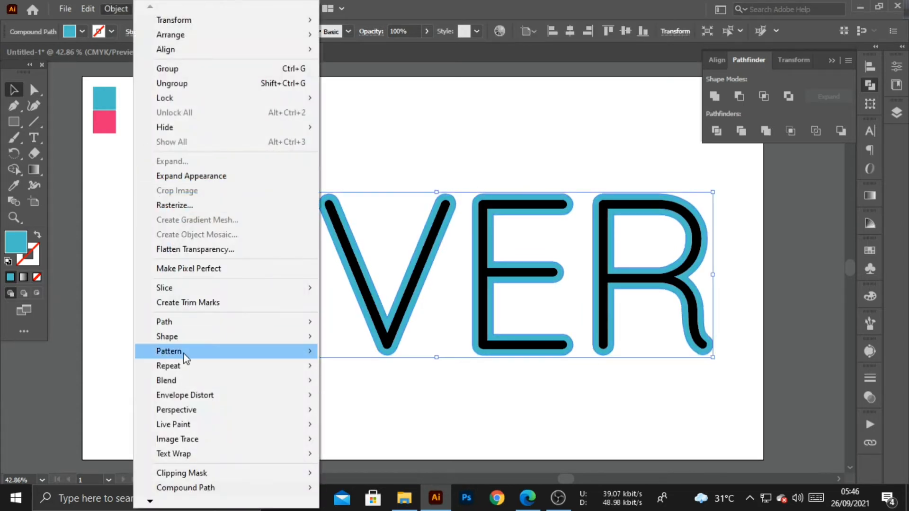
pyautogui.moveTo(265, 322)
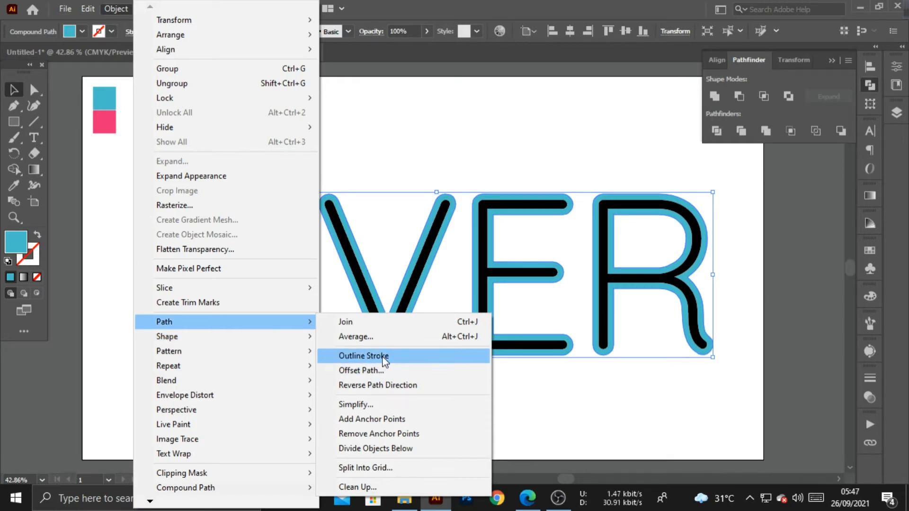
pyautogui.click(386, 371)
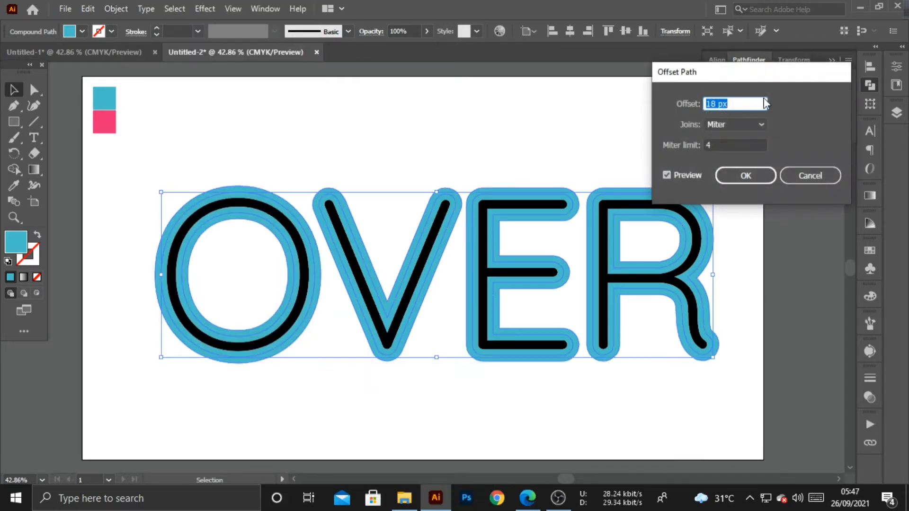
pyautogui.click(744, 176)
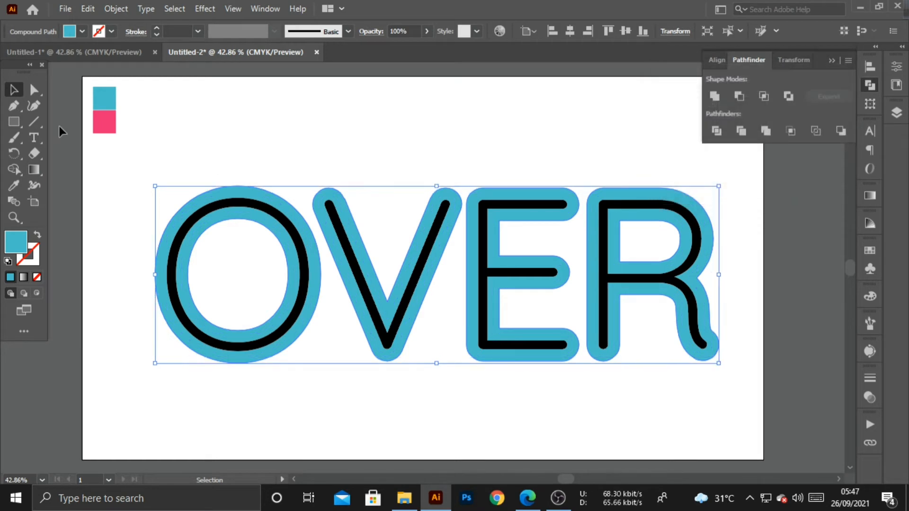
# - Fill the new outermost outline with the pink swatch square's colour using the Eyedropper, and deselect it
pyautogui.click(18, 186)
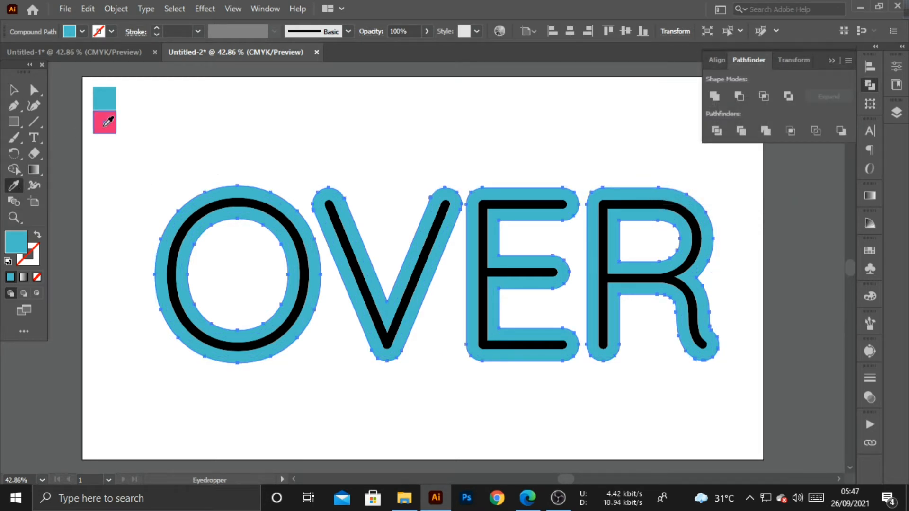
pyautogui.click(101, 123)
pyautogui.click(15, 89)
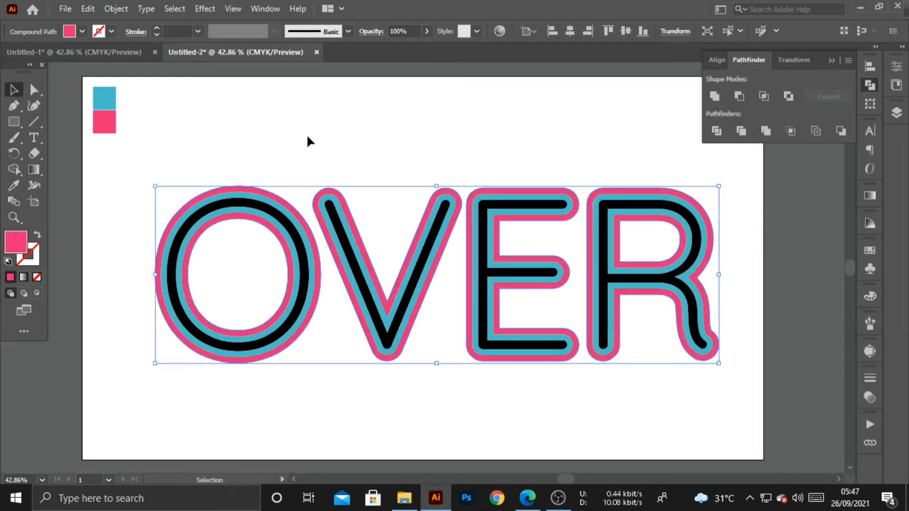
pyautogui.click(289, 148)
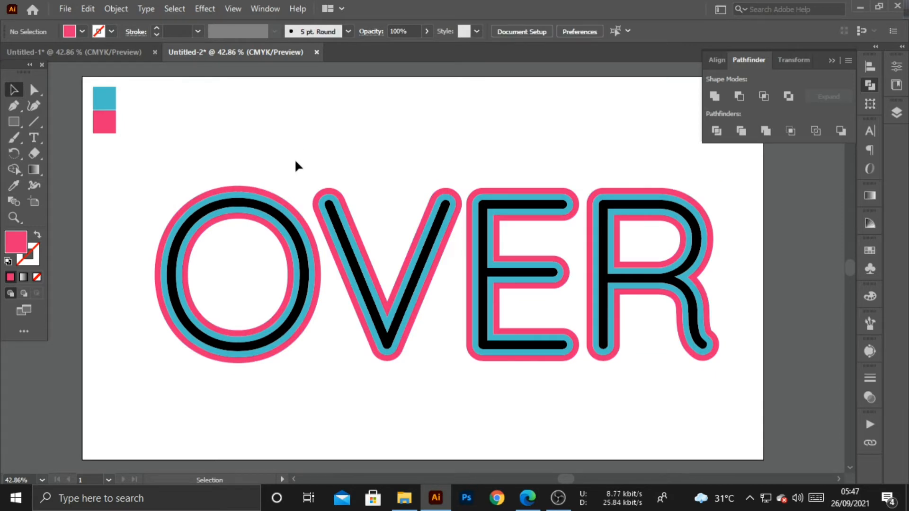
# - Group the four black letters O, V, E and R, separately from the blue and pink outlines
pyautogui.click(279, 208)
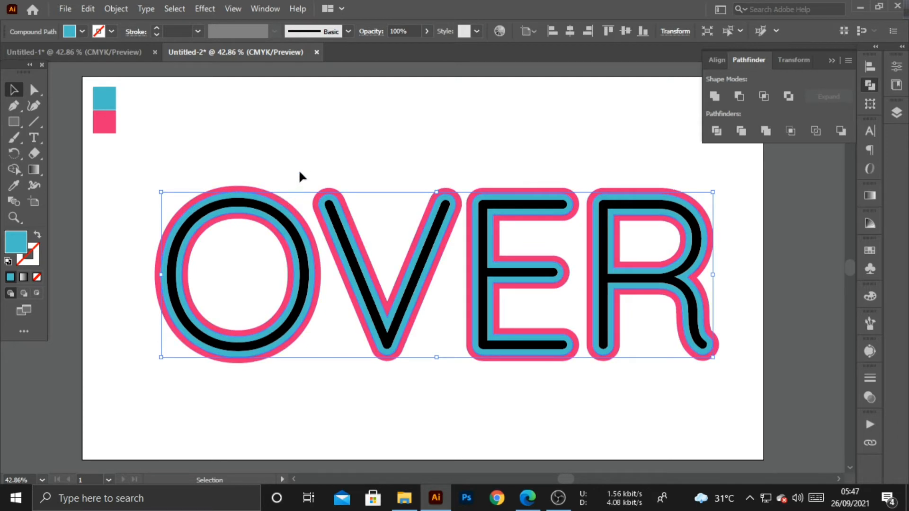
pyautogui.click(305, 161)
pyautogui.click(287, 218)
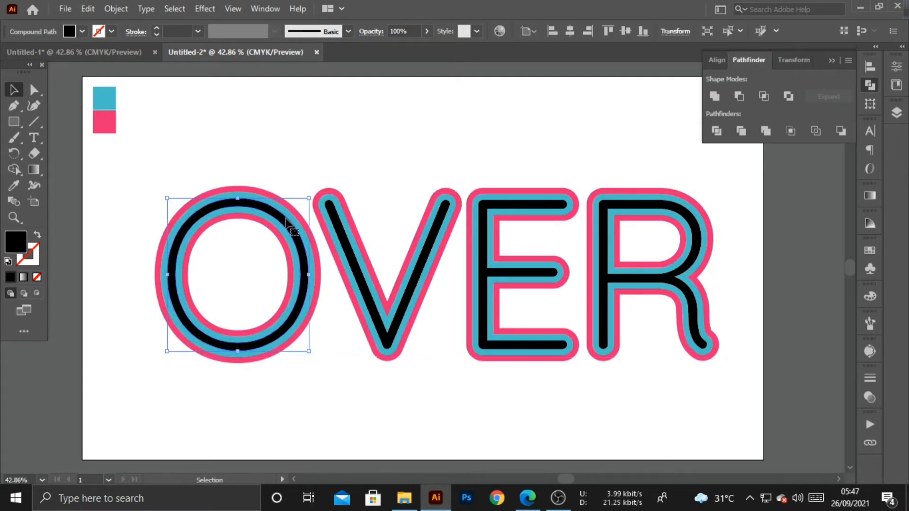
pyautogui.keyDown('shift'); pyautogui.click(345, 244); pyautogui.keyUp('shift')
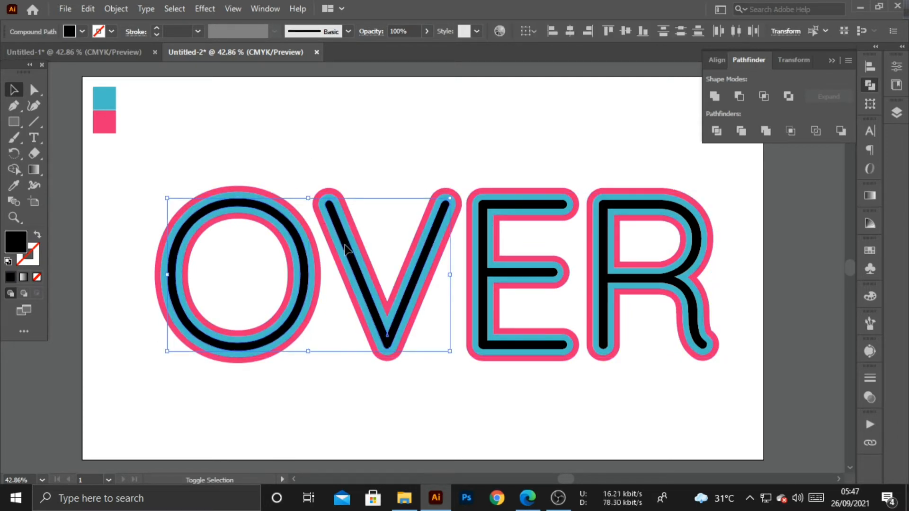
pyautogui.keyDown('shift'); pyautogui.click(488, 282); pyautogui.keyUp('shift')
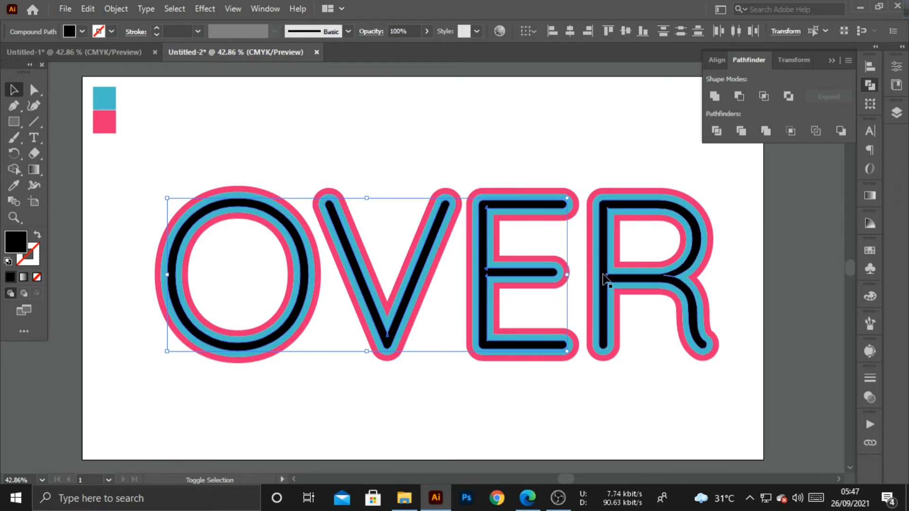
pyautogui.keyDown('shift'); pyautogui.click(603, 277); pyautogui.keyUp('shift')
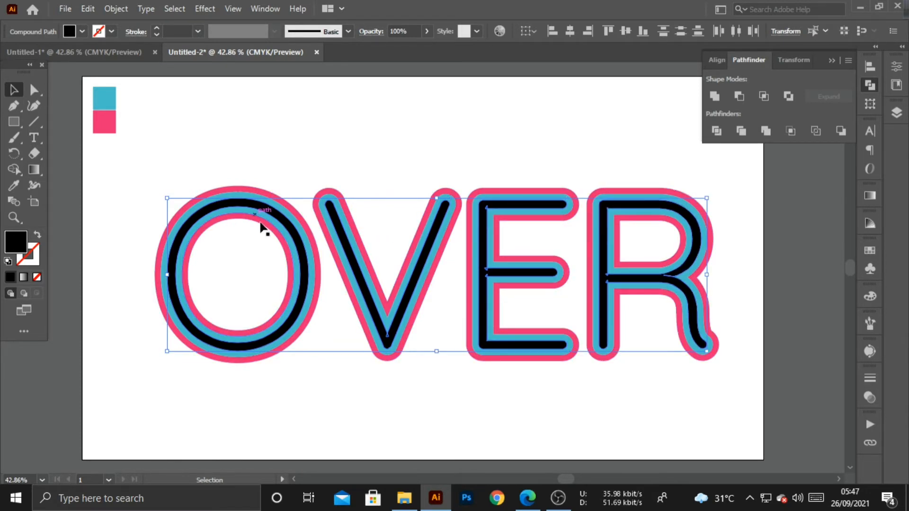
pyautogui.hotkey('ctrl', 'z')
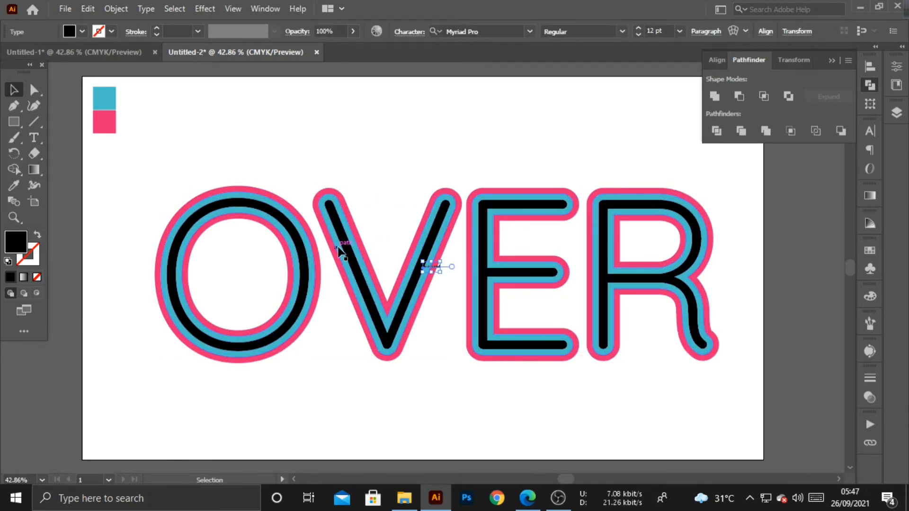
pyautogui.hotkey('ctrl', 'z')
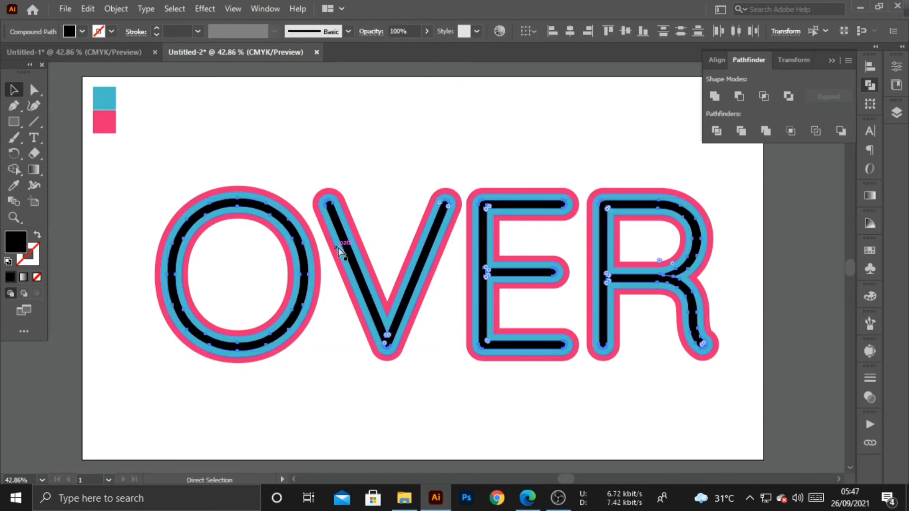
pyautogui.hotkey('ctrl', 'z')
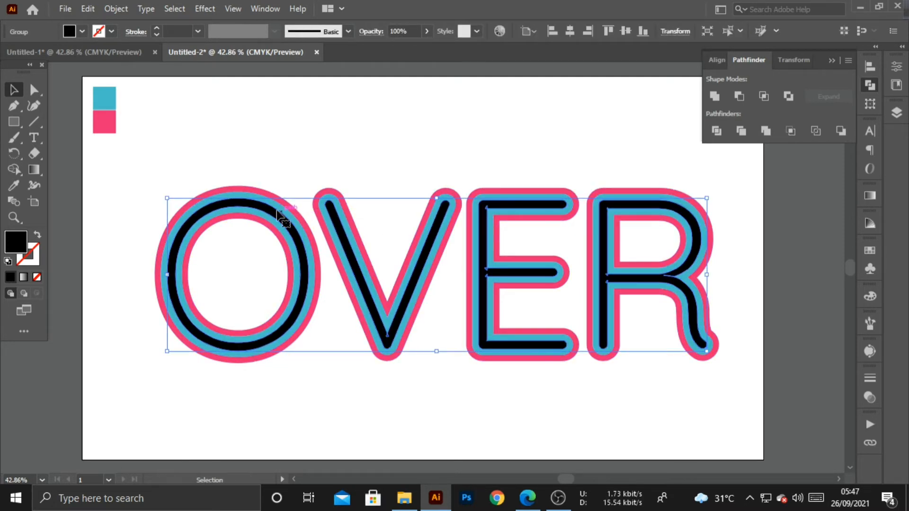
# - Subtract the black letters from the blue outline with Minus Front, and subtract the resulting blue shape from the pink outline the same way
pyautogui.keyDown('shift'); pyautogui.click(242, 199); pyautogui.keyUp('shift')
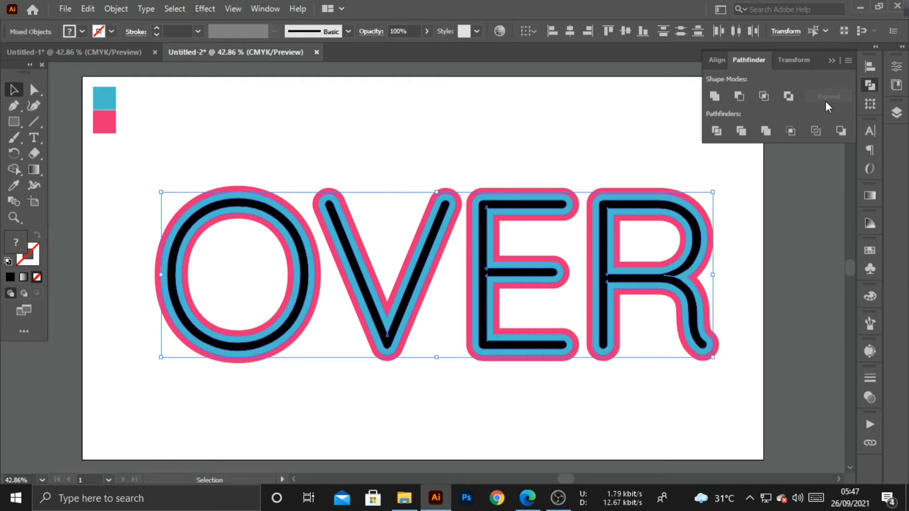
pyautogui.click(739, 97)
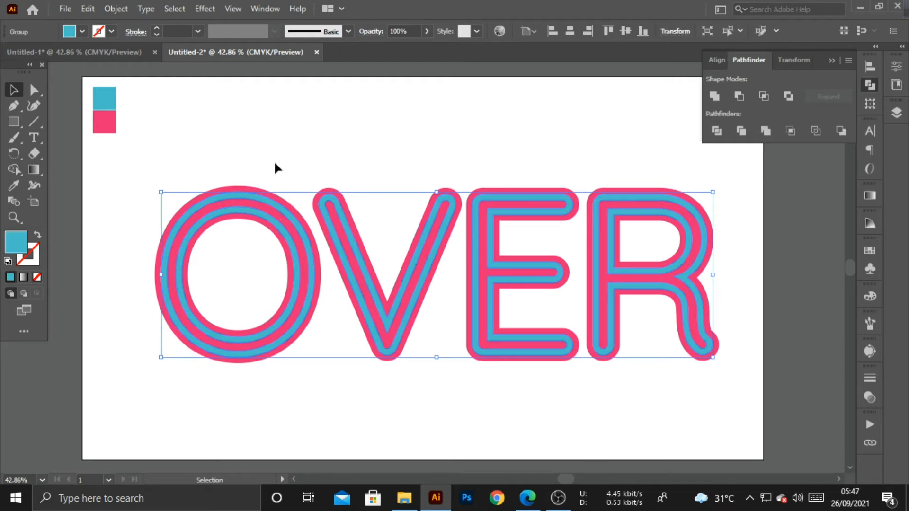
pyautogui.keyDown('shift'); pyautogui.click(251, 189); pyautogui.keyUp('shift')
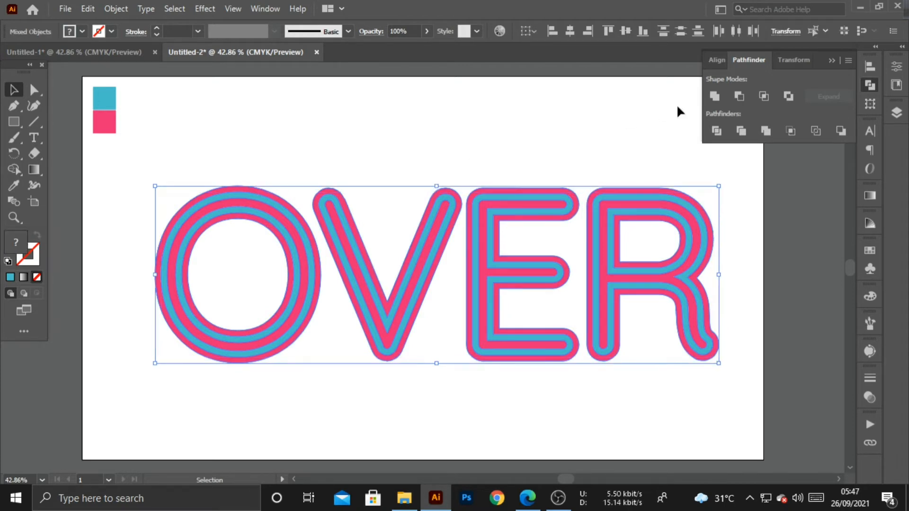
pyautogui.click(737, 96)
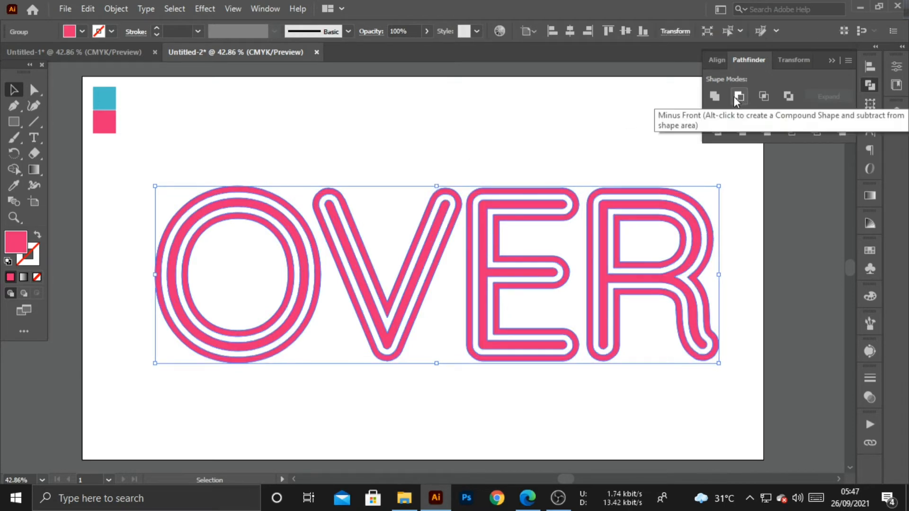
pyautogui.click(364, 151)
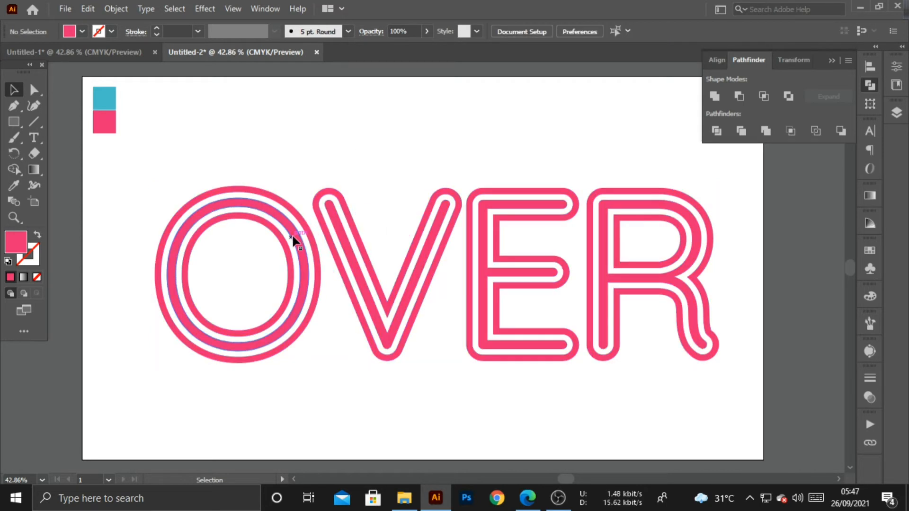
# - Ungroup the pink OVER artwork so the inner letters are separate from their outlines, and deselect it
pyautogui.click(298, 246)
pyautogui.rightClick(299, 248)
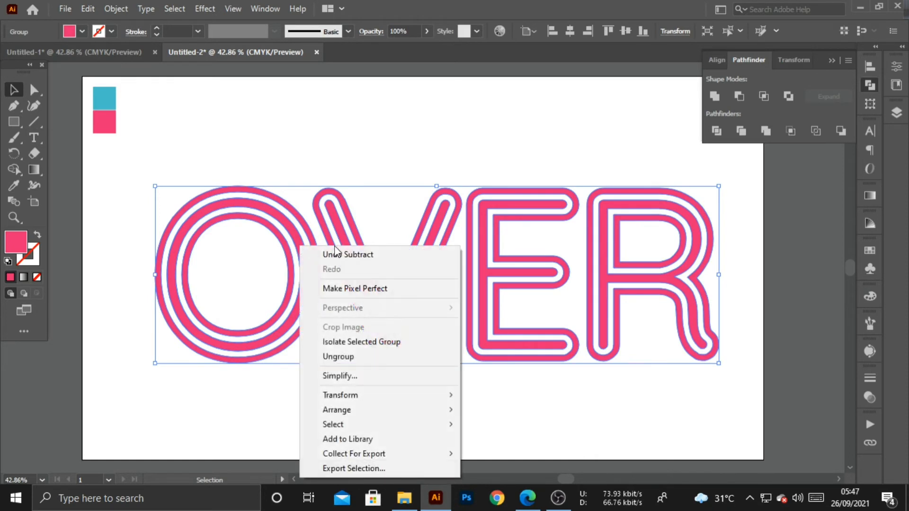
pyautogui.click(349, 361)
pyautogui.click(292, 207)
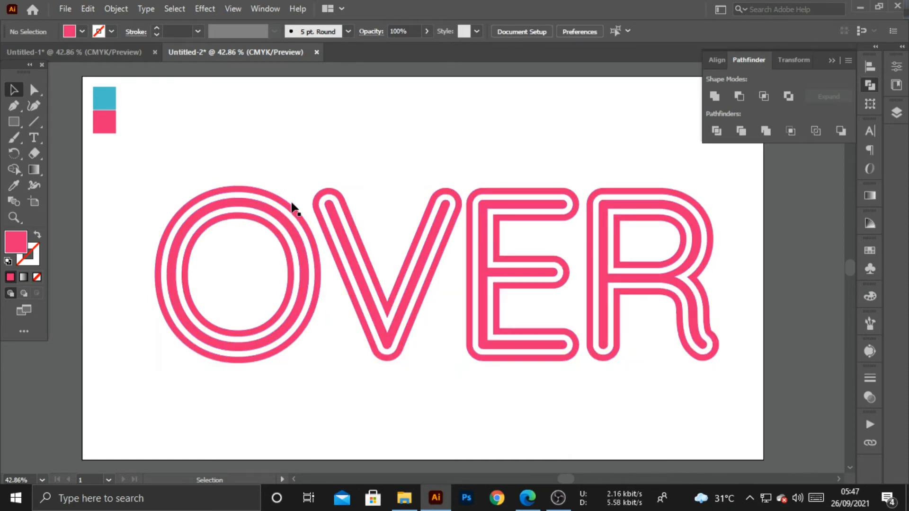
# - Recolour the four inner letter shapes with the blue swatch square's colour using the Eyedropper, and deselect them
pyautogui.click(300, 254)
pyautogui.keyDown('shift'); pyautogui.click(355, 265); pyautogui.keyUp('shift')
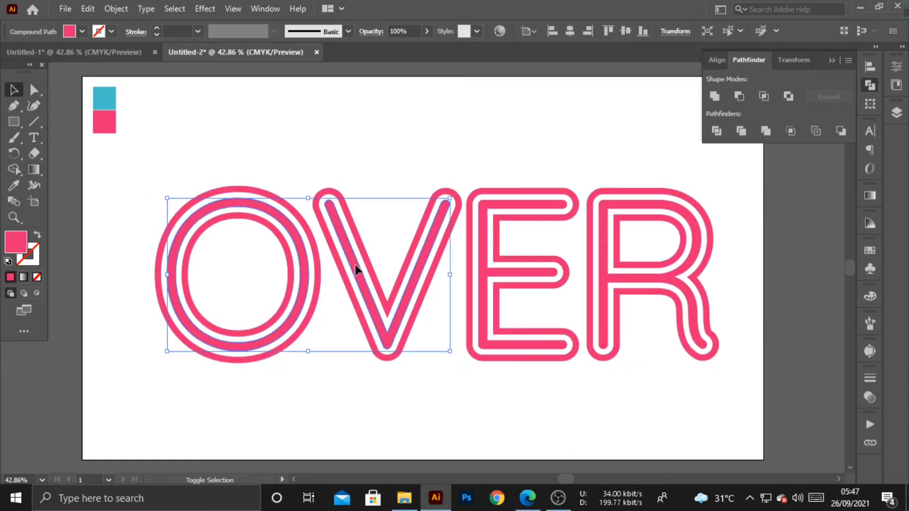
pyautogui.keyDown('shift'); pyautogui.click(486, 279); pyautogui.keyUp('shift')
pyautogui.keyDown('shift'); pyautogui.click(608, 283); pyautogui.keyUp('shift')
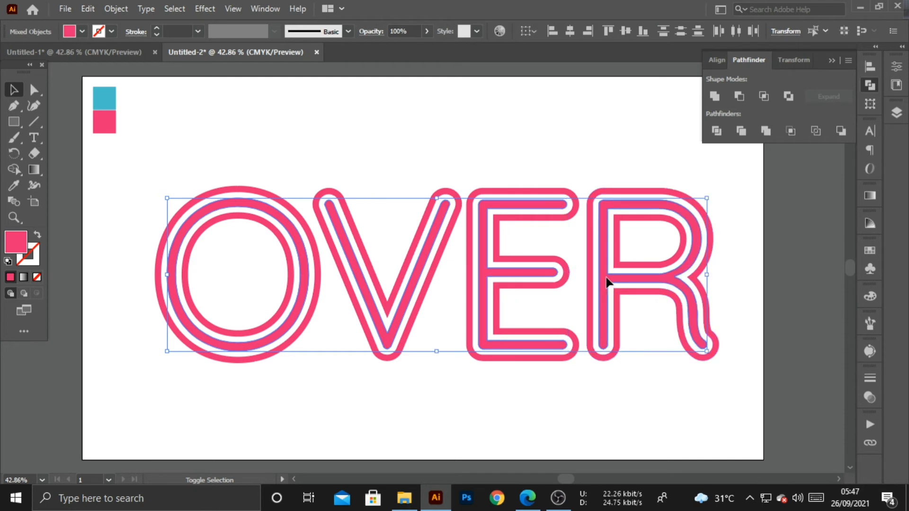
pyautogui.click(14, 186)
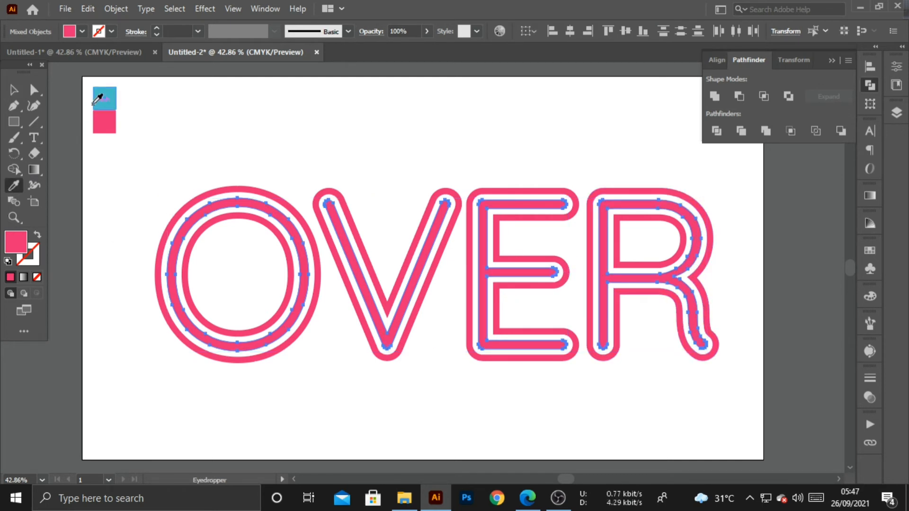
pyautogui.click(104, 94)
pyautogui.click(15, 92)
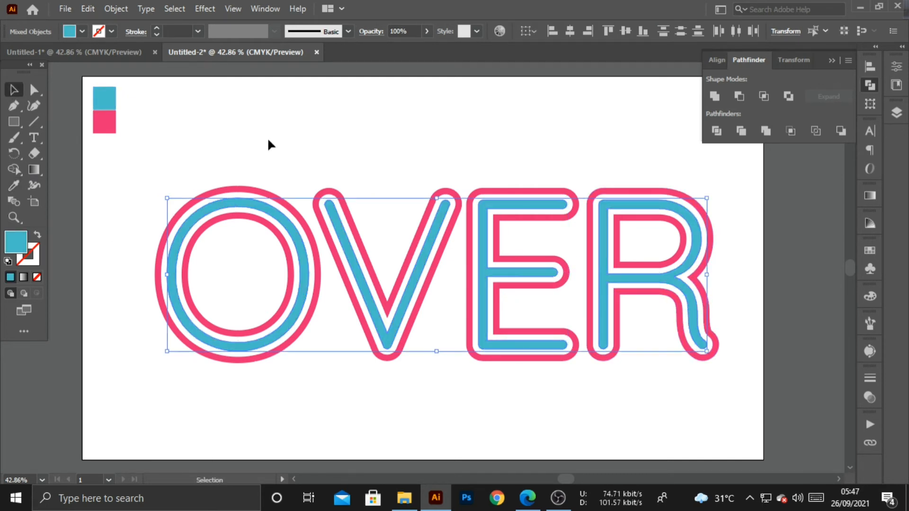
pyautogui.click(263, 148)
# - Group all the OVER letters and outlines, and scale the group down slightly in proportion about its centre
pyautogui.moveTo(143, 170); pyautogui.dragTo(709, 378)
pyautogui.press('a')
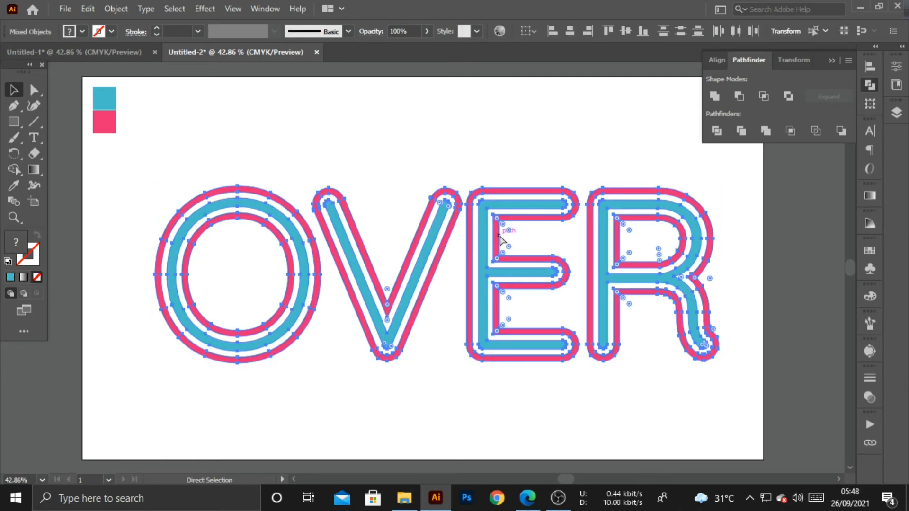
pyautogui.press('v')
pyautogui.click(511, 161)
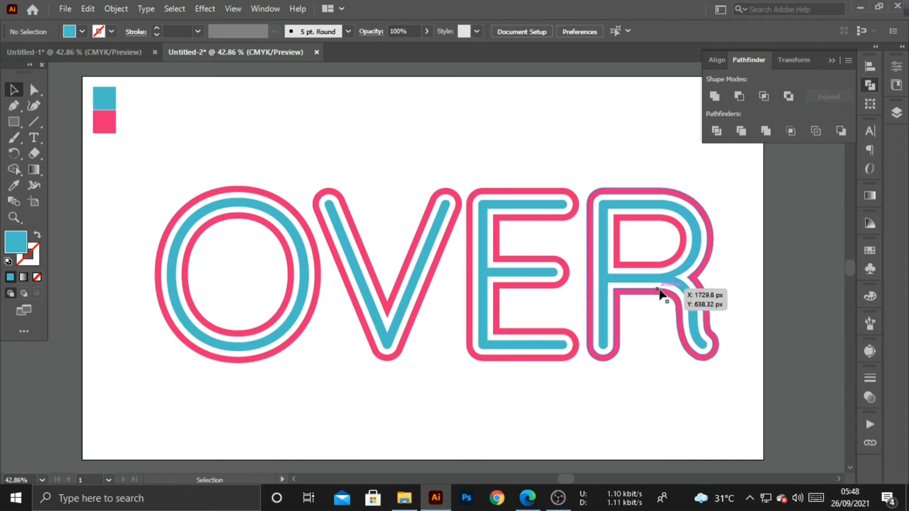
pyautogui.click(660, 287)
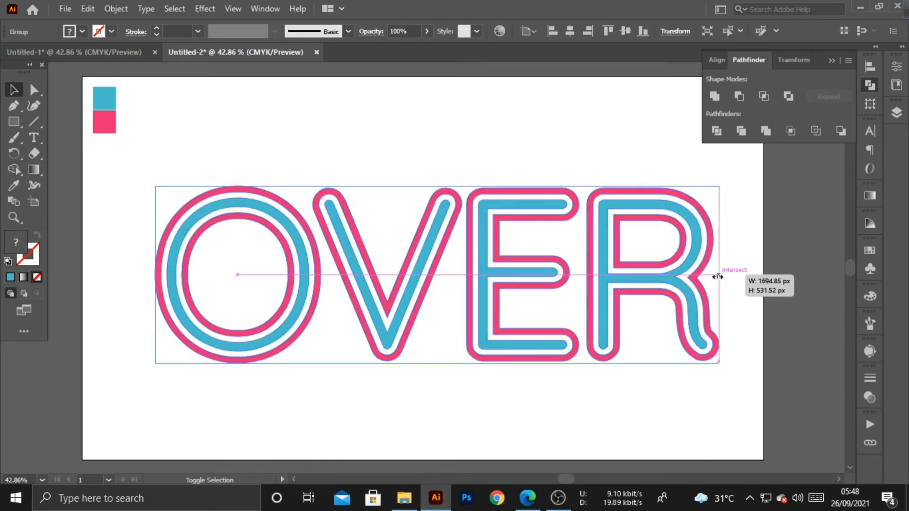
pyautogui.moveTo(717, 276); pyautogui.dragTo(685, 282)
pyautogui.click(550, 178)
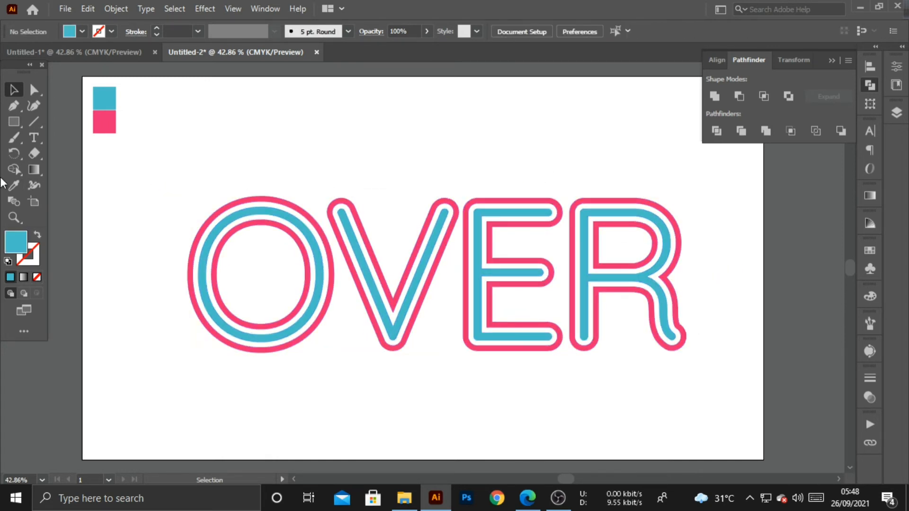
# - Draw a rectangle covering the whole artboard and send it to the back, behind the OVER artwork
pyautogui.click(13, 123)
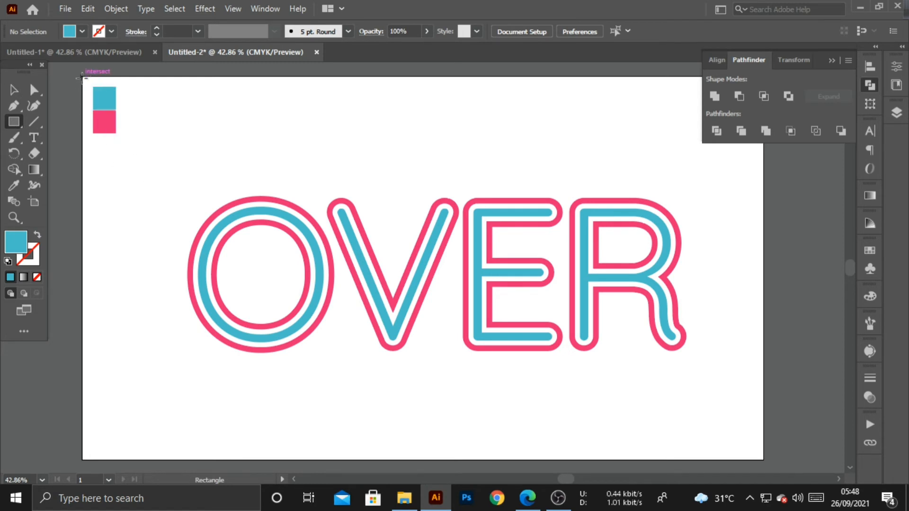
pyautogui.moveTo(82, 75); pyautogui.dragTo(762, 459)
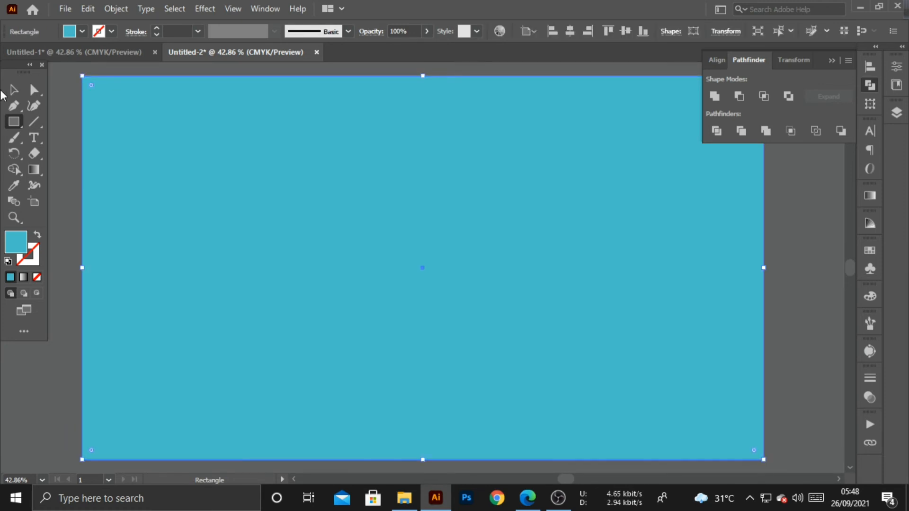
pyautogui.click(14, 89)
pyautogui.rightClick(197, 215)
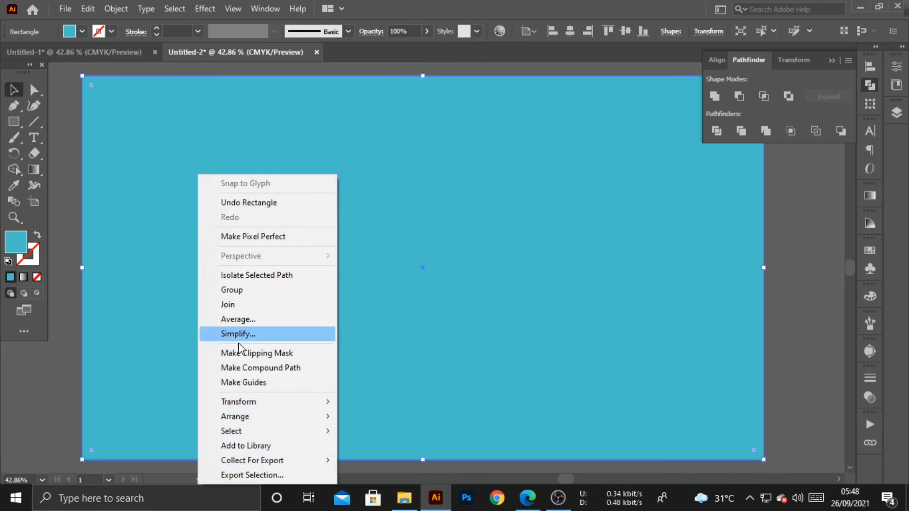
pyautogui.moveTo(259, 416)
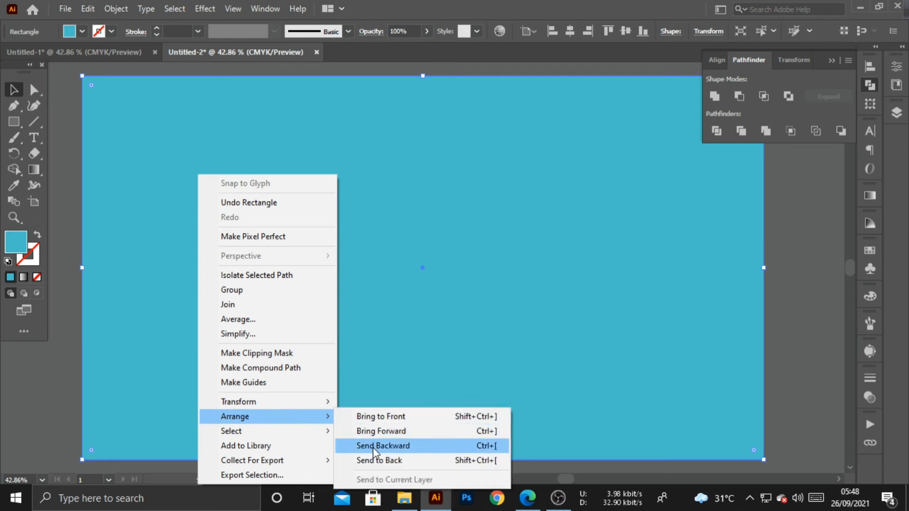
pyautogui.click(376, 460)
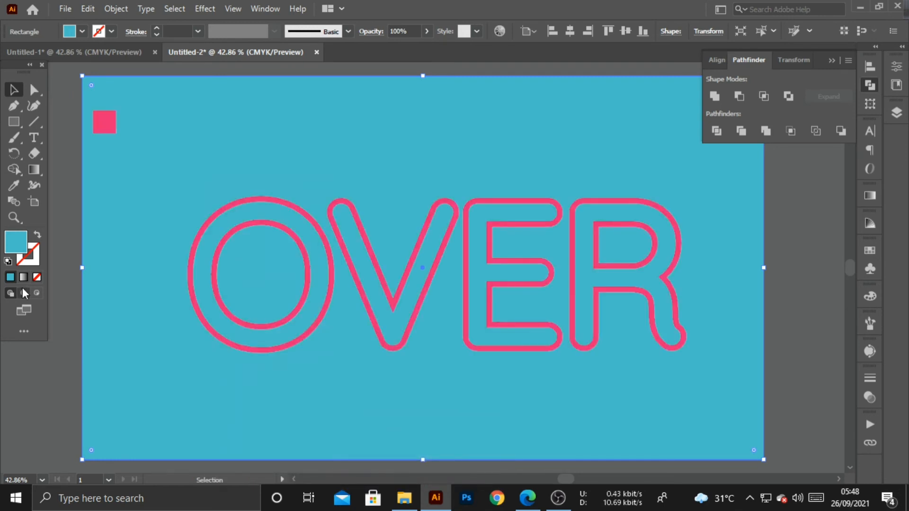
# - Fill the background rectangle with the near-black colour 0E0F0F and lock it
pyautogui.doubleClick(15, 244)
pyautogui.click(555, 307)
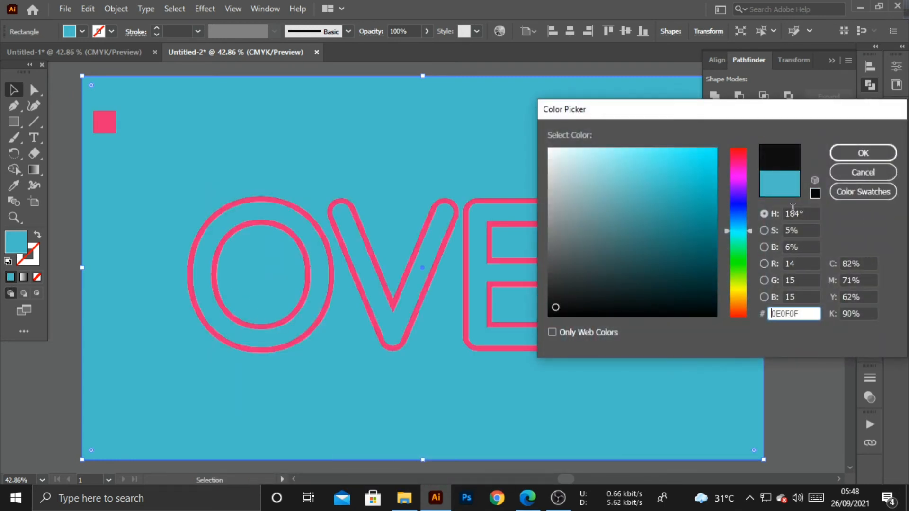
pyautogui.click(863, 153)
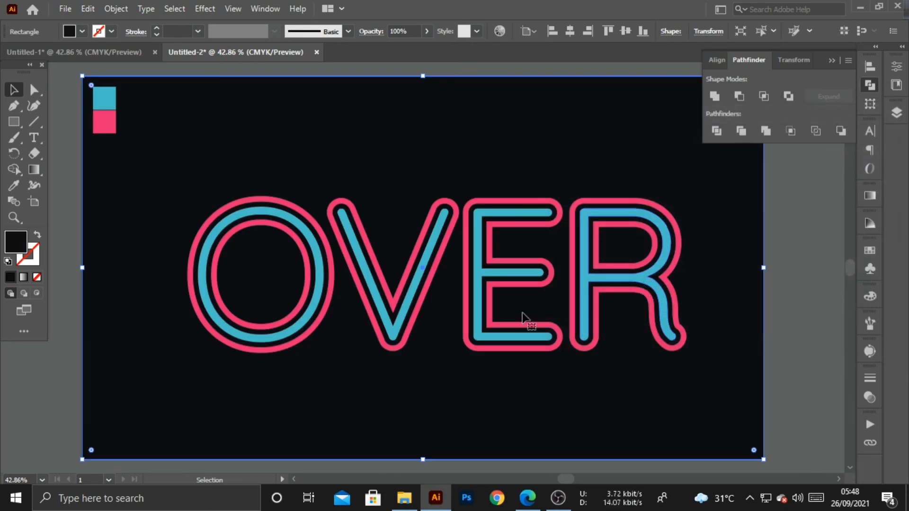
pyautogui.press('a')
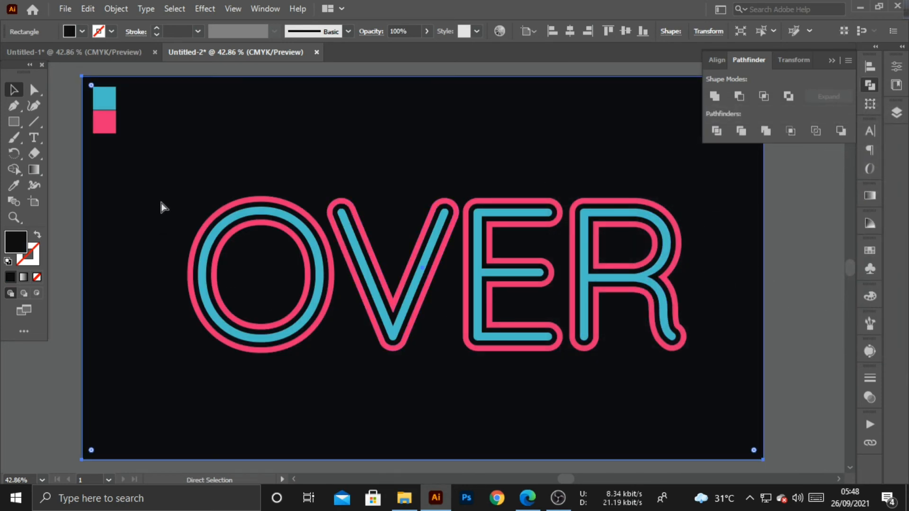
pyautogui.hotkey('ctrl', 'shift', 'a')
# - Delete the blue and pink swatch squares from the artboard corner
pyautogui.click(109, 92)
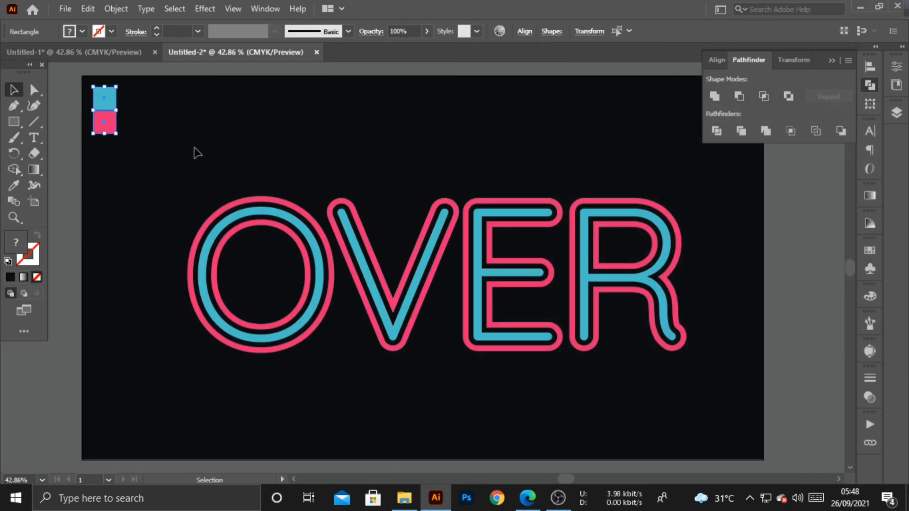
pyautogui.press('Delete')
# - Centre the OVER group horizontally and vertically on the artboard
pyautogui.moveTo(182, 178); pyautogui.dragTo(345, 294)
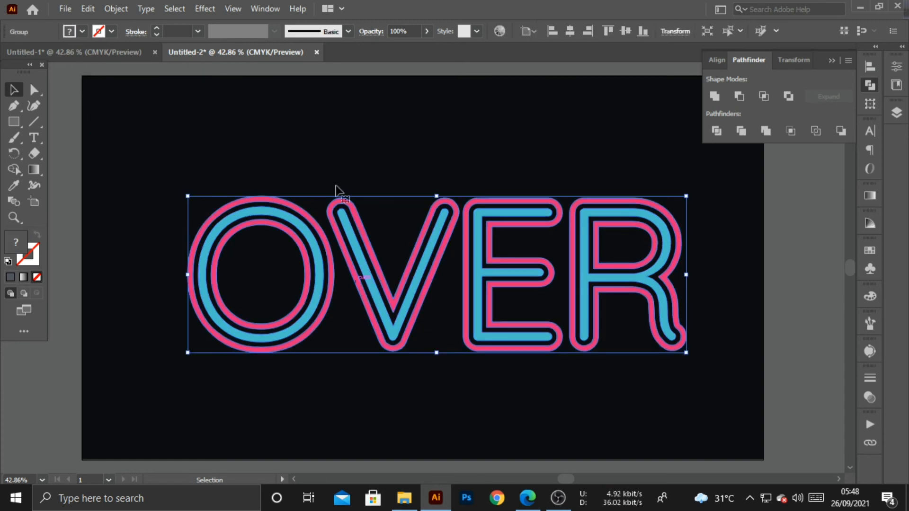
pyautogui.click(718, 60)
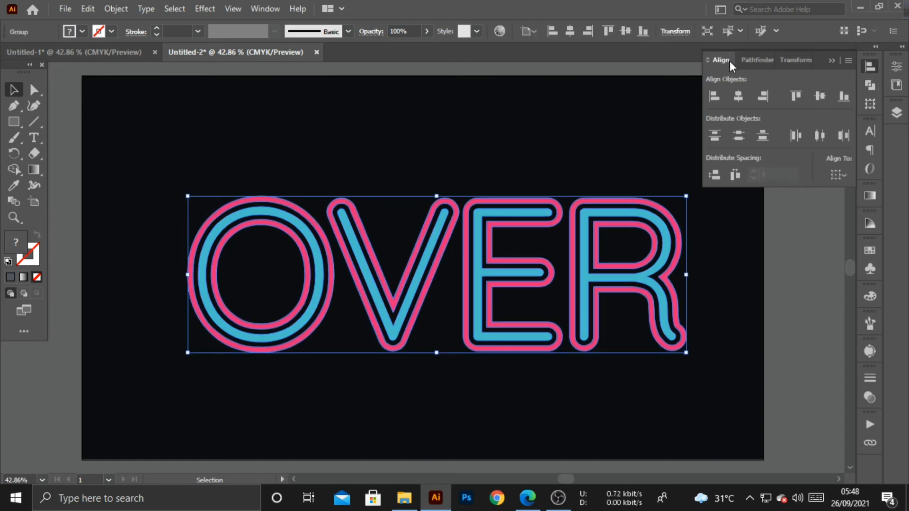
pyautogui.click(737, 97)
pyautogui.click(818, 97)
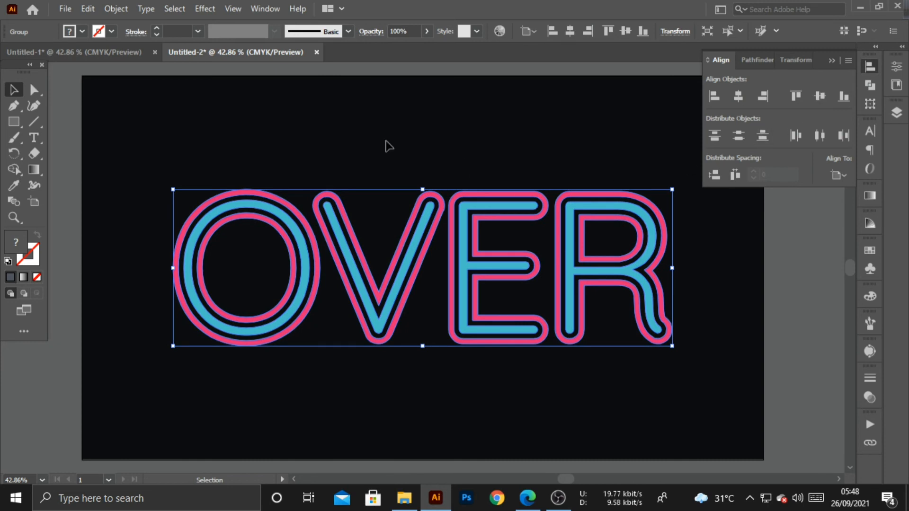
# - Apply a Gaussian Blur effect with a 12-pixel radius to the OVER group and deselect it
pyautogui.click(204, 9)
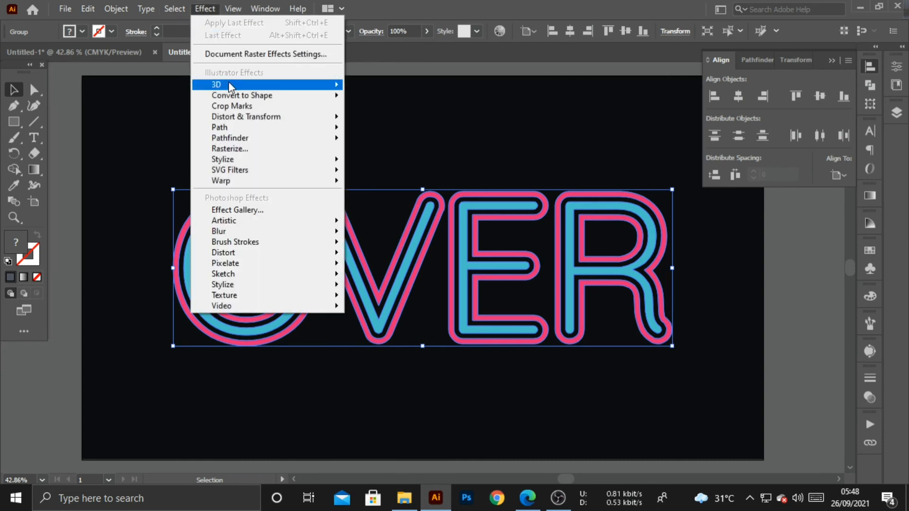
pyautogui.moveTo(280, 232)
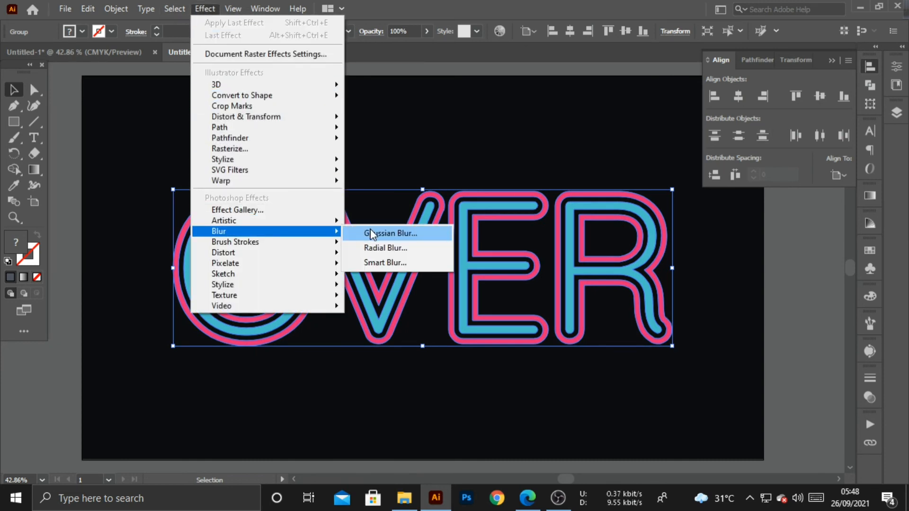
pyautogui.click(384, 234)
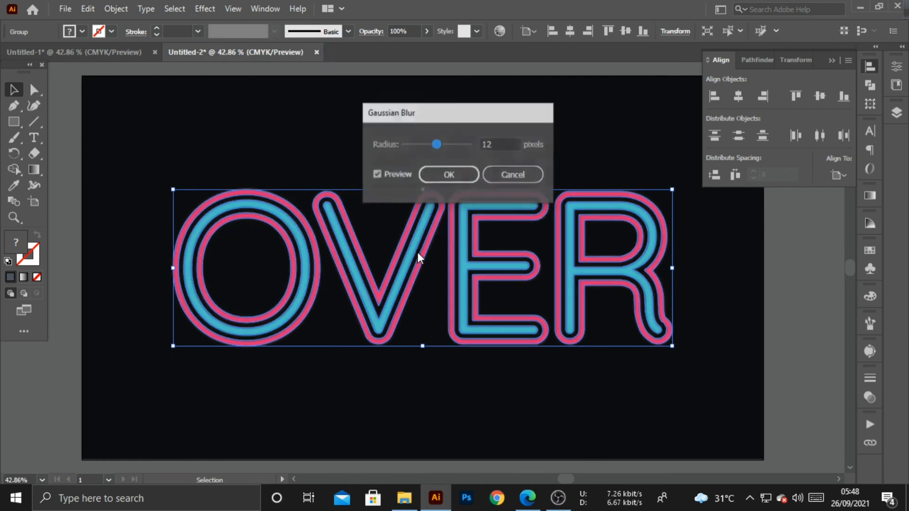
pyautogui.click(449, 175)
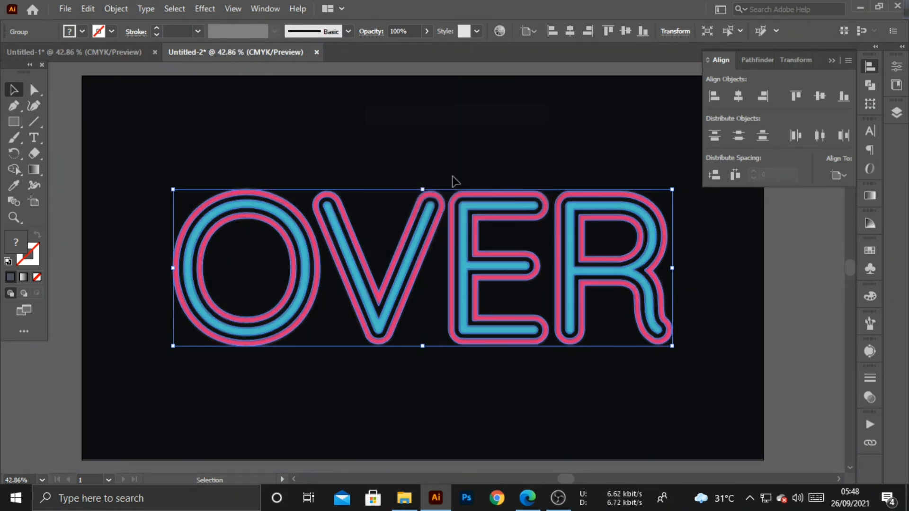
pyautogui.click(421, 169)
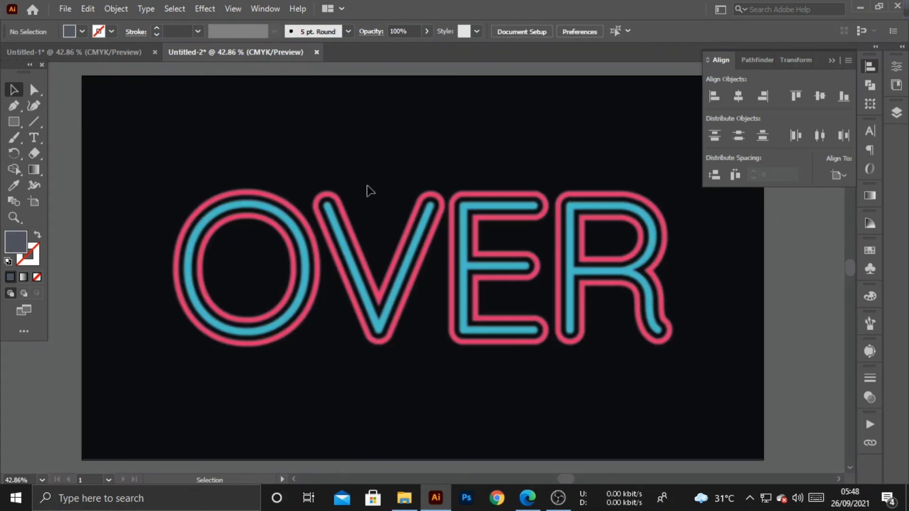
pyautogui.click(831, 60)
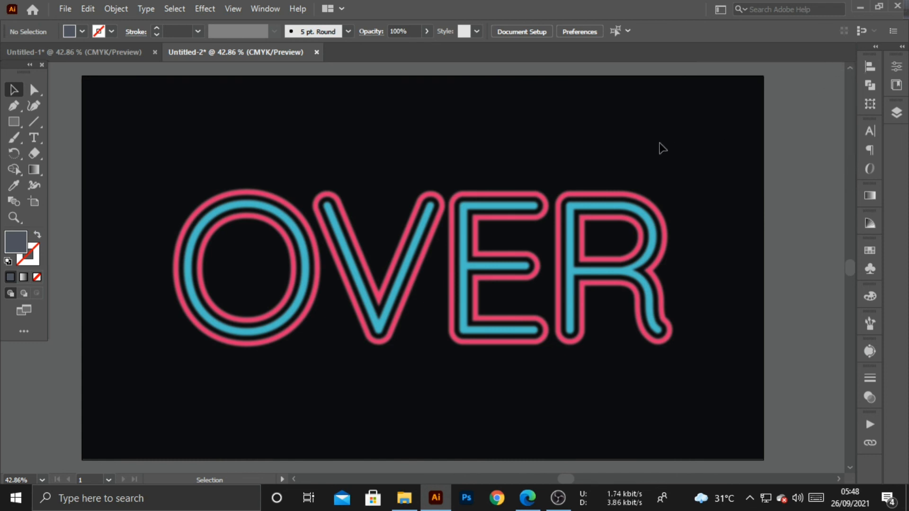
# - Realign the blurred OVER group to the artboard's horizontal and vertical centre, and leave it deselected
pyautogui.click(662, 239)
pyautogui.click(870, 67)
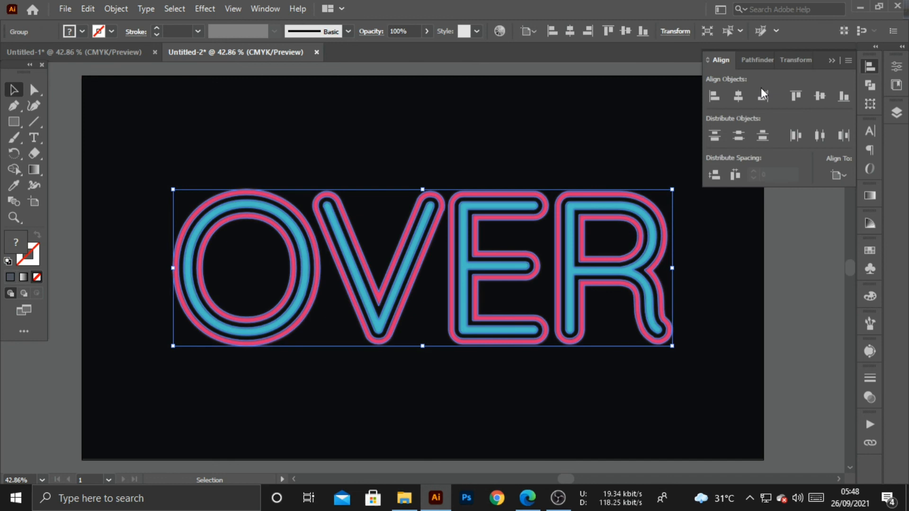
pyautogui.click(737, 97)
pyautogui.click(821, 97)
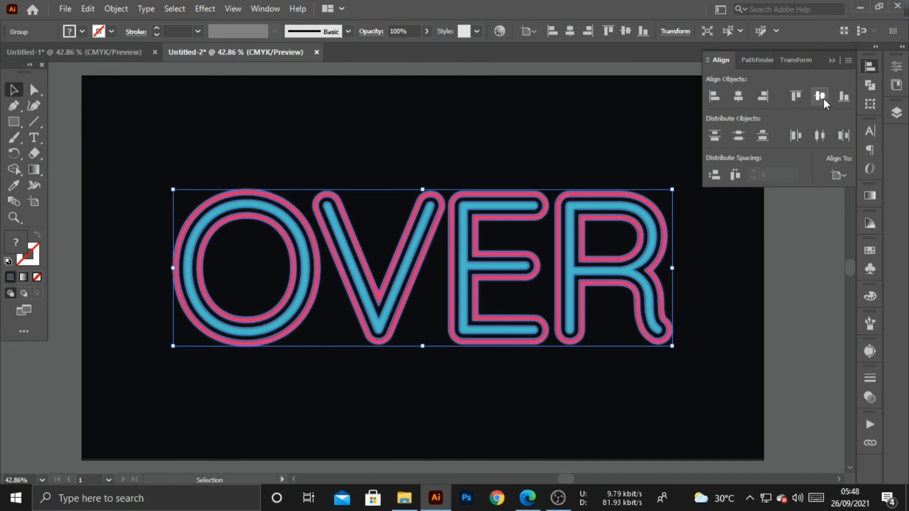
pyautogui.click(830, 62)
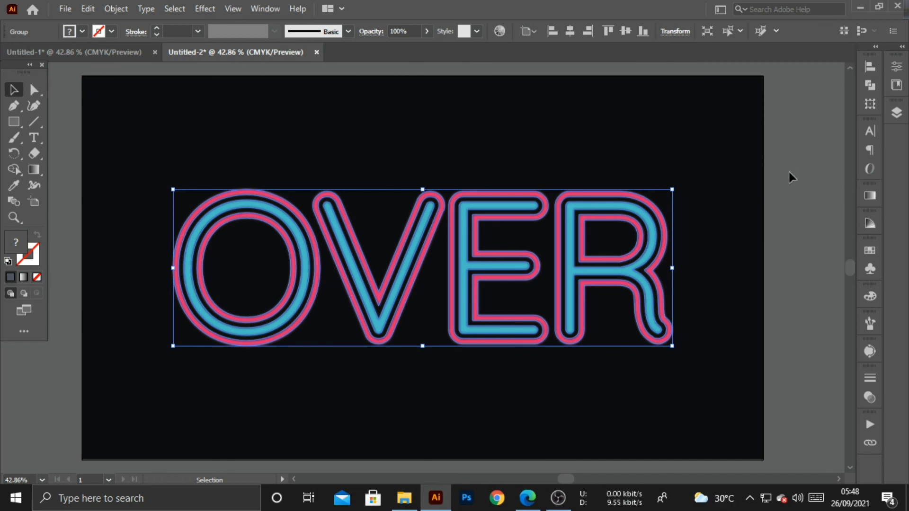
pyautogui.click(769, 221)
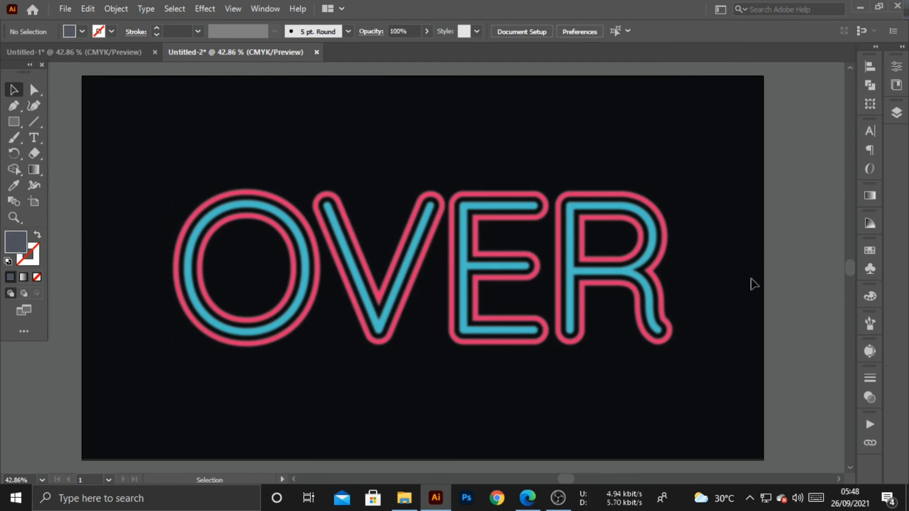